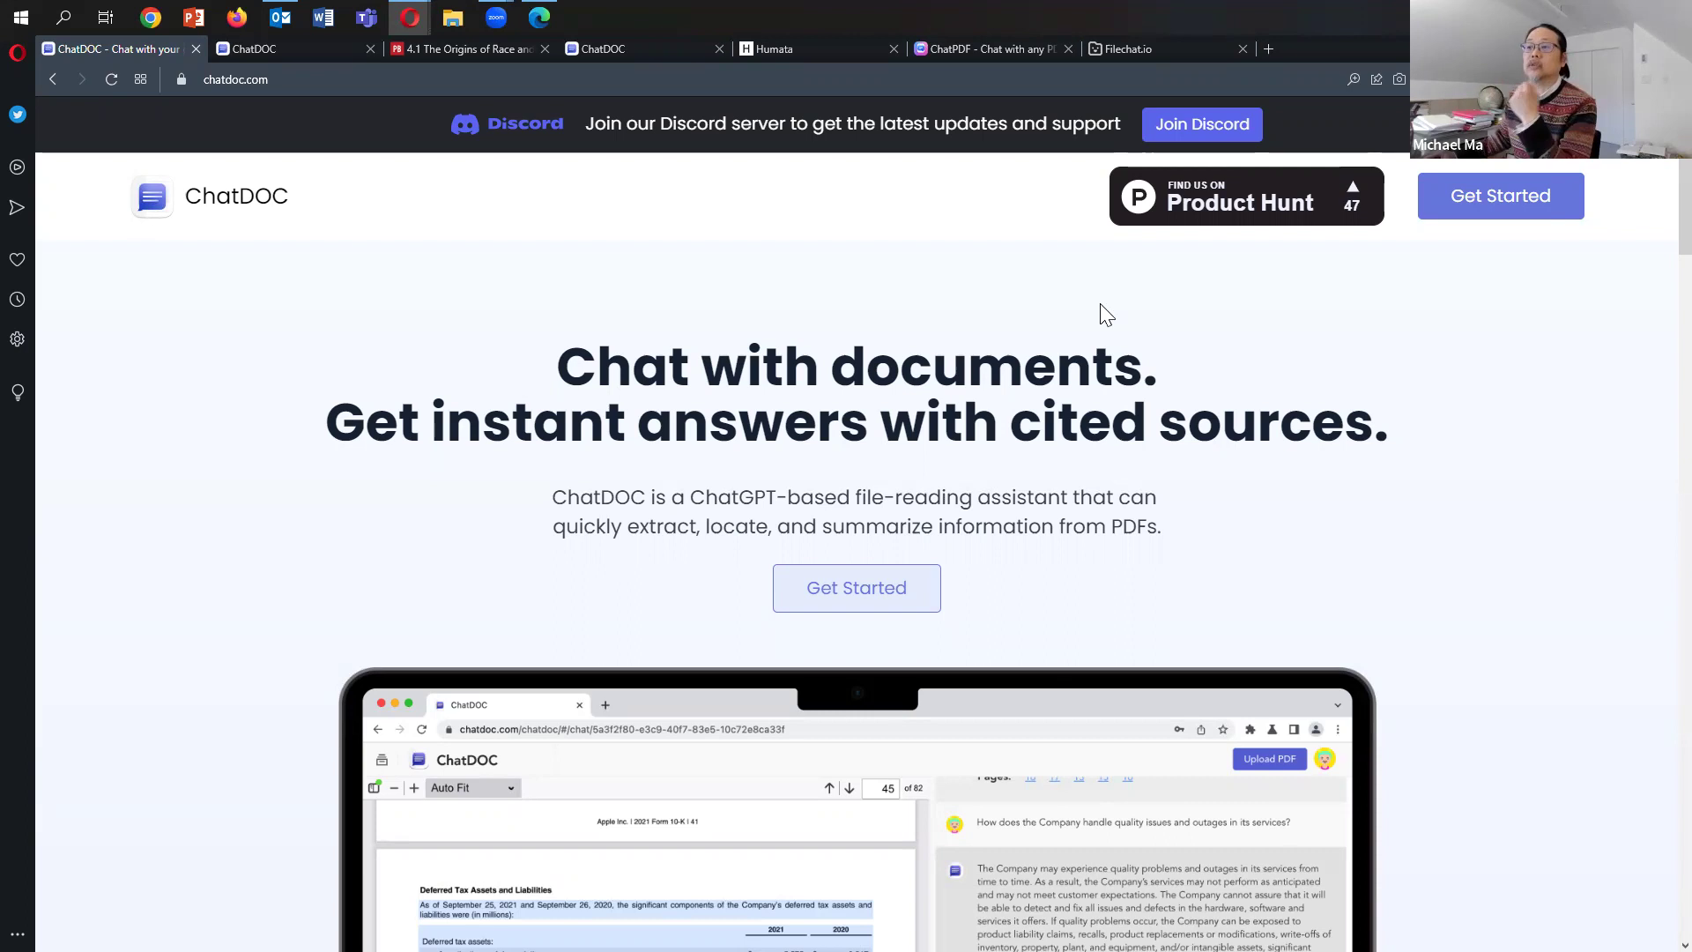
Inspect the current page's full web address, leaving it unchanged
{"action": "left_click", "coordinate": [265, 80]}
{"action": "left_click_drag", "start_coordinate": [292, 80], "coordinate": [203, 79]}
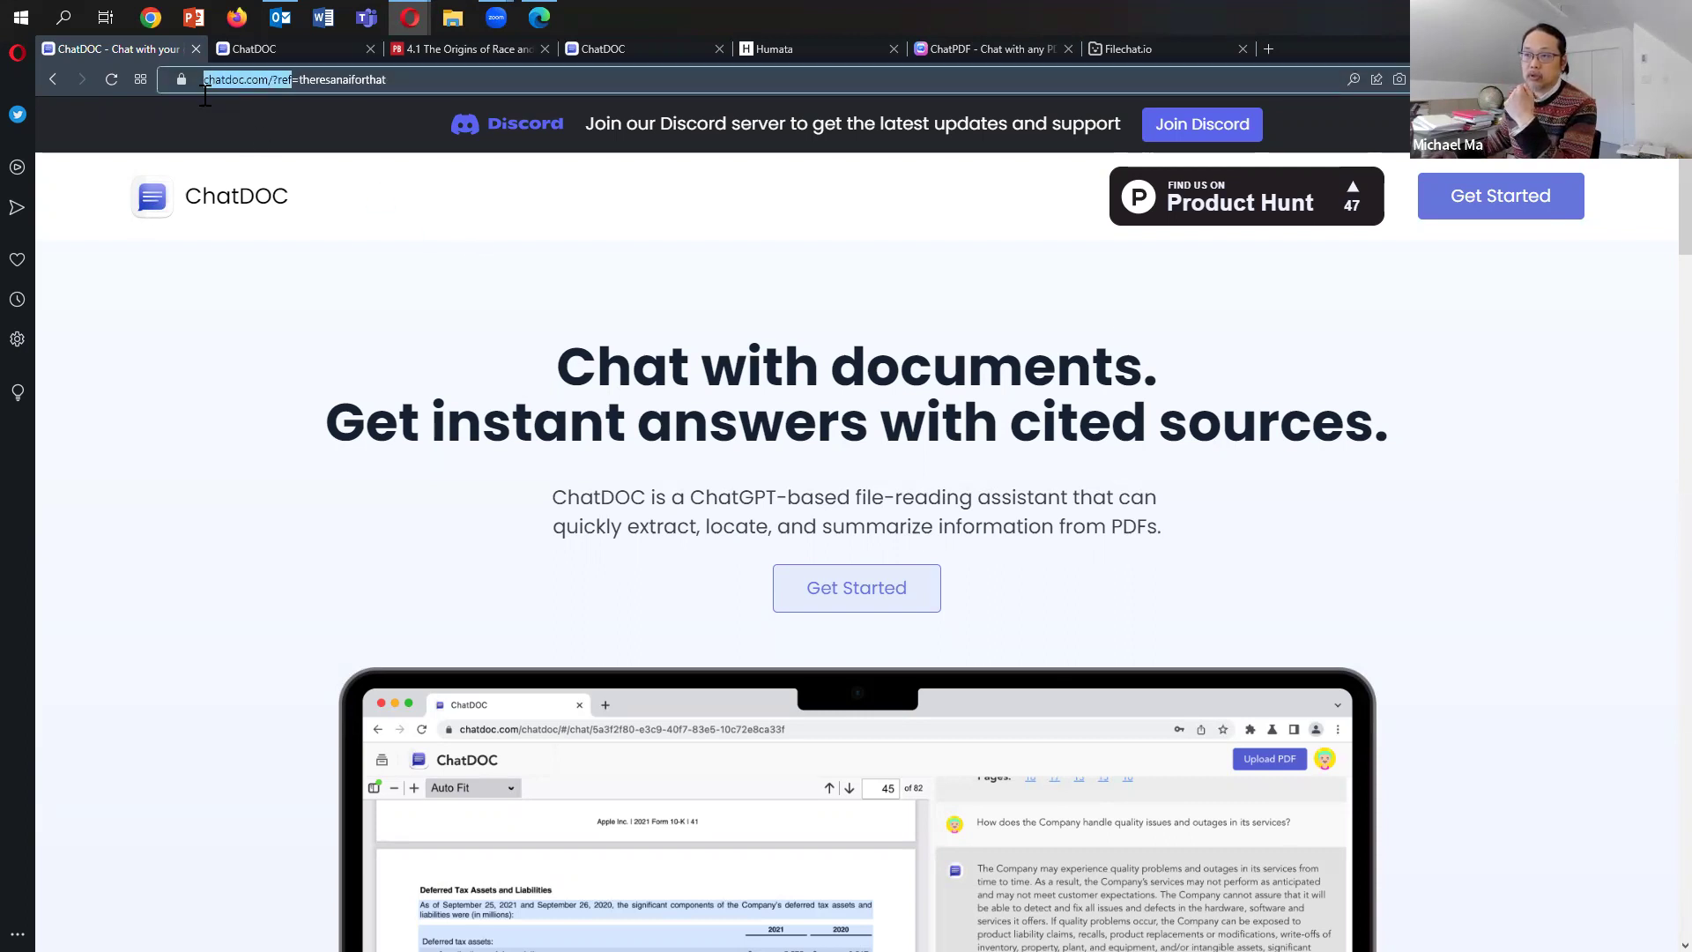
{"action": "left_click", "coordinate": [401, 258]}
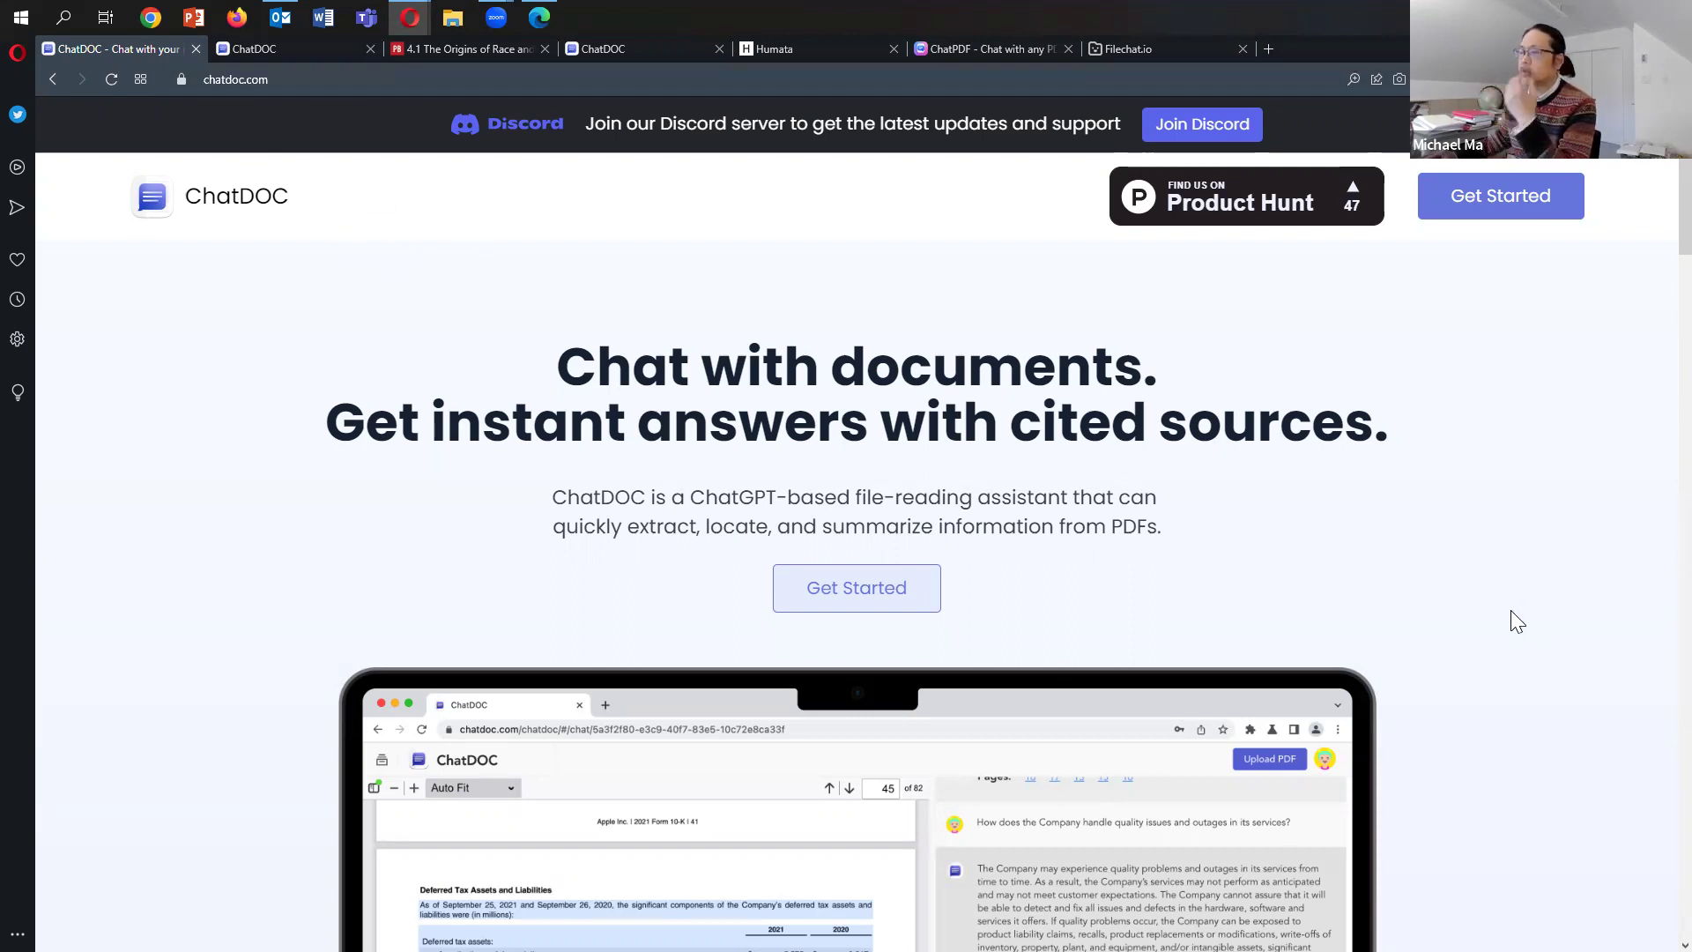
{"action": "scroll", "coordinate": [1513, 617], "scroll_direction": "down", "scroll_amount": 1}
{"action": "scroll", "coordinate": [1513, 617], "scroll_direction": "up", "scroll_amount": 1}
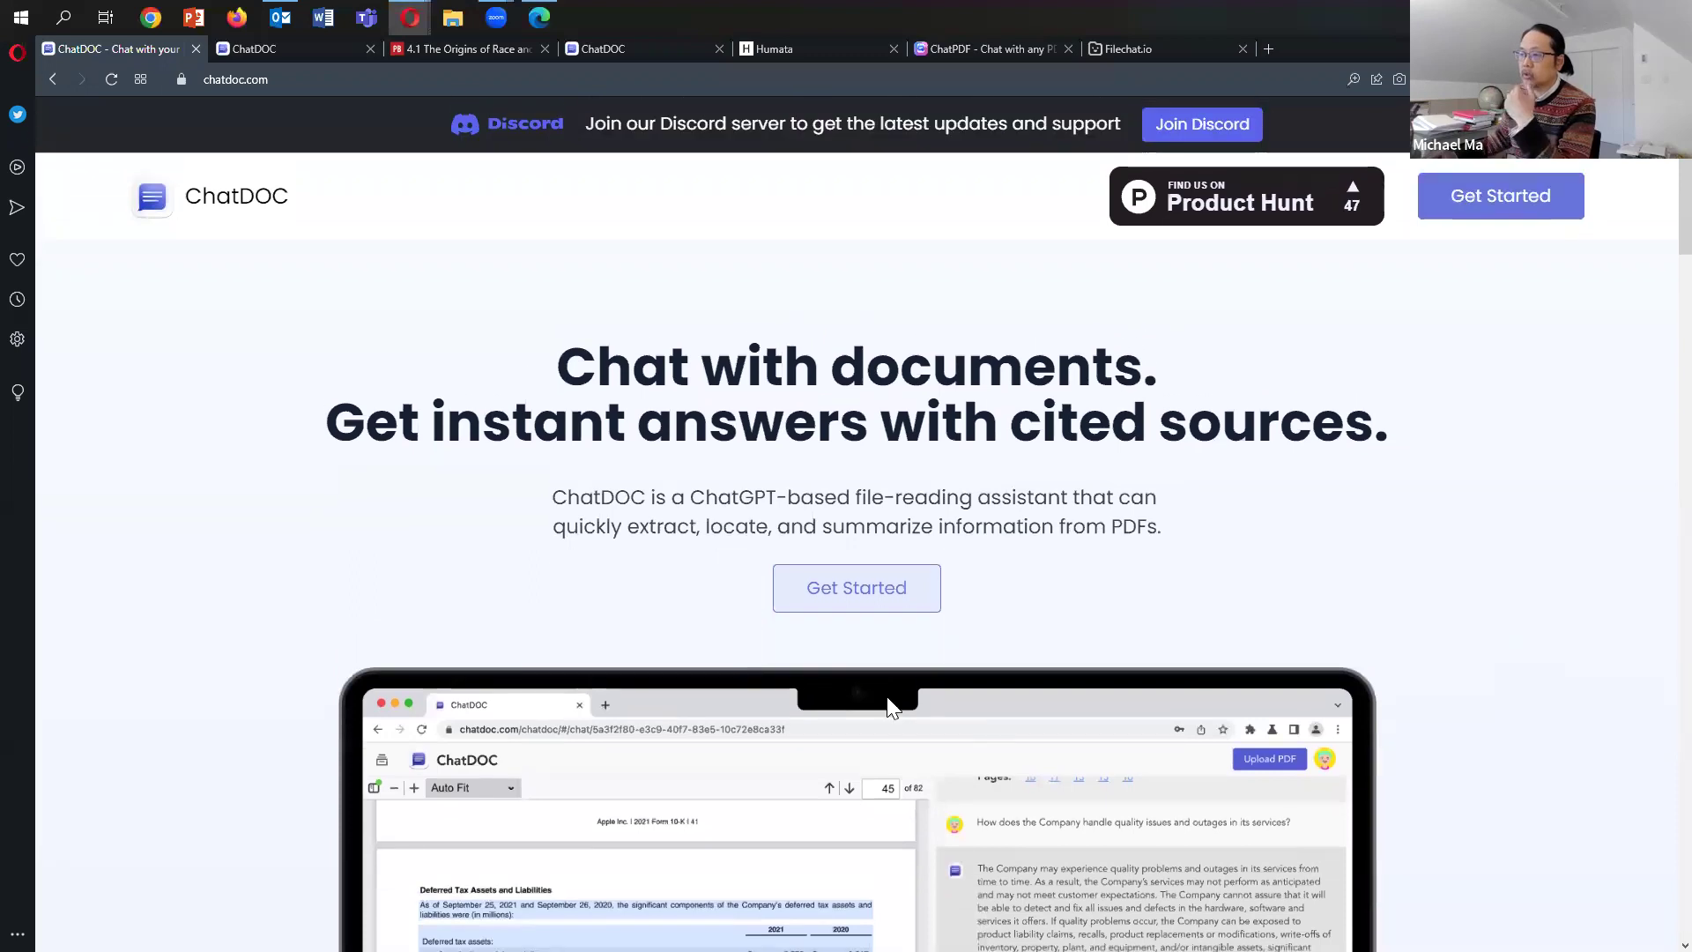
Open ChatDOC's upload page in a new tab and dismiss the file picker without uploading
{"action": "left_click", "coordinate": [853, 590]}
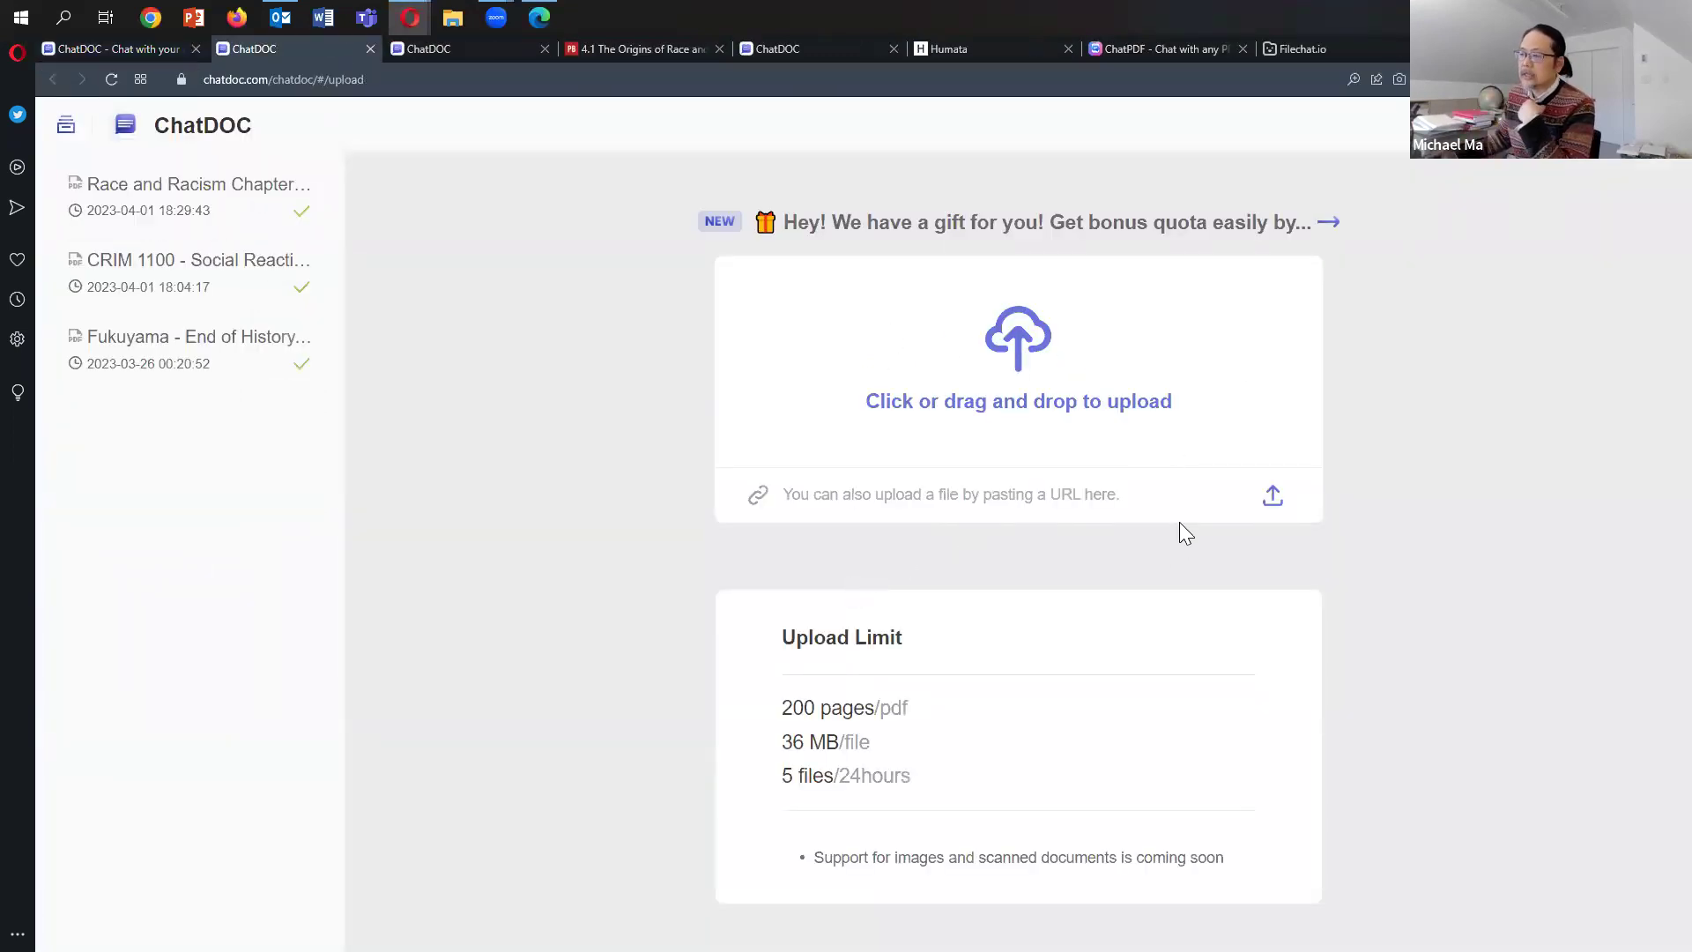
{"action": "left_click", "coordinate": [1037, 398]}
{"action": "left_click", "coordinate": [1433, 489]}
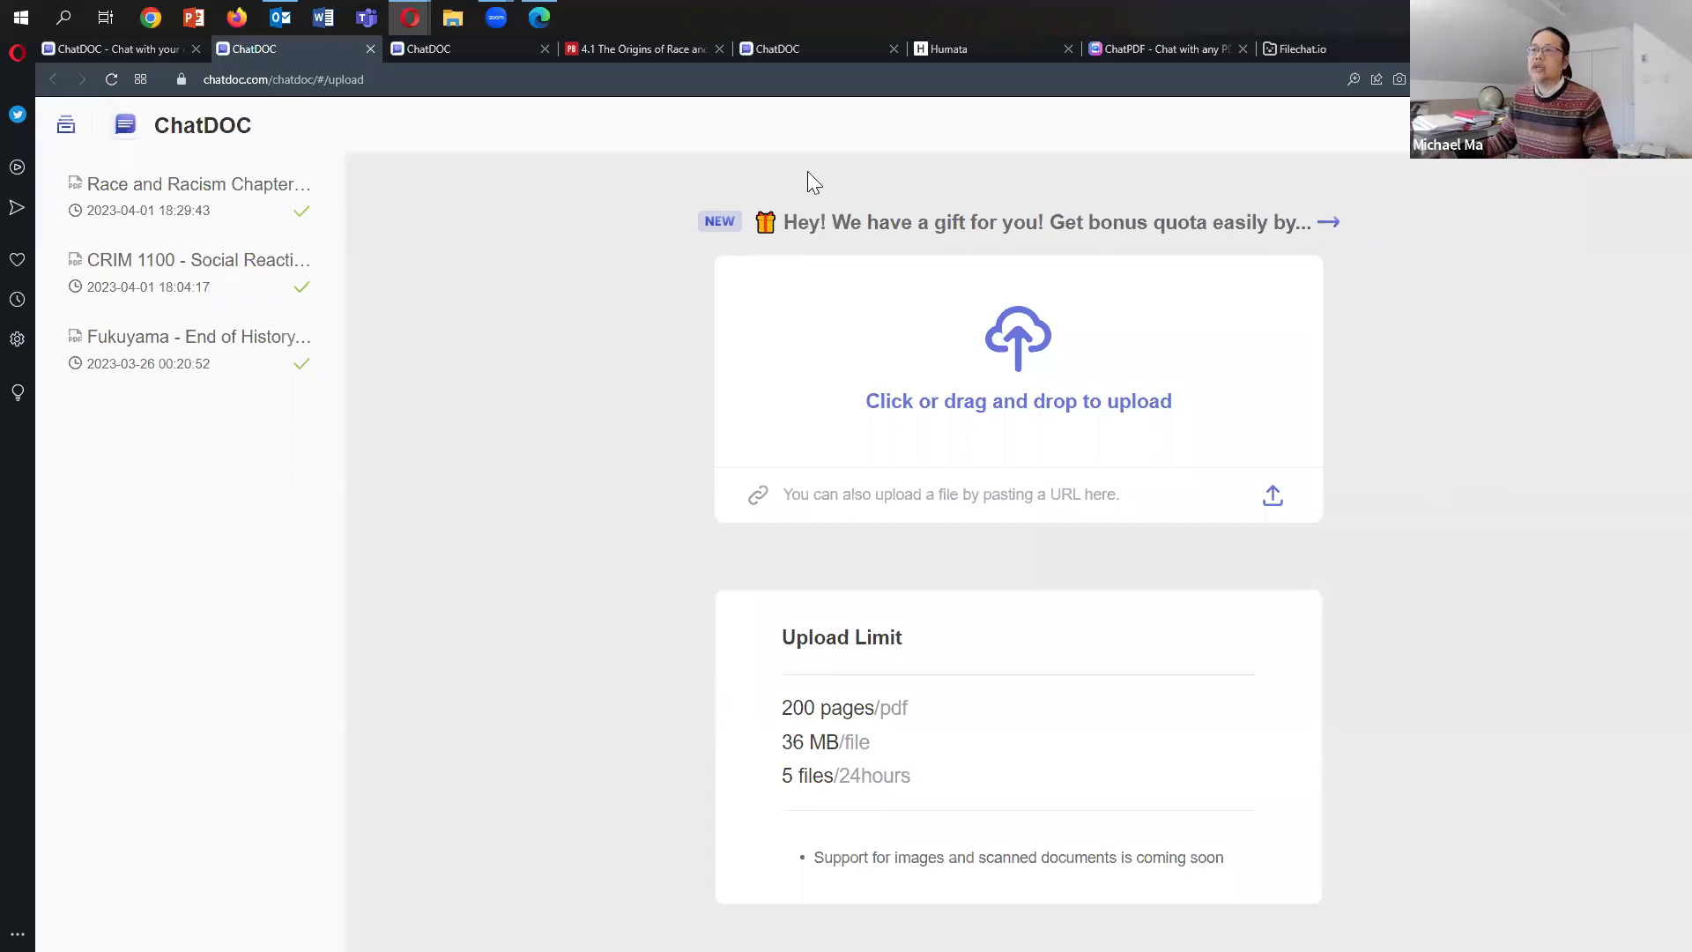
Check the Pressbooks chapter '4.1 The Origins of Race and Racism' and its contents list, then return to ChatDOC
{"action": "left_click", "coordinate": [621, 49]}
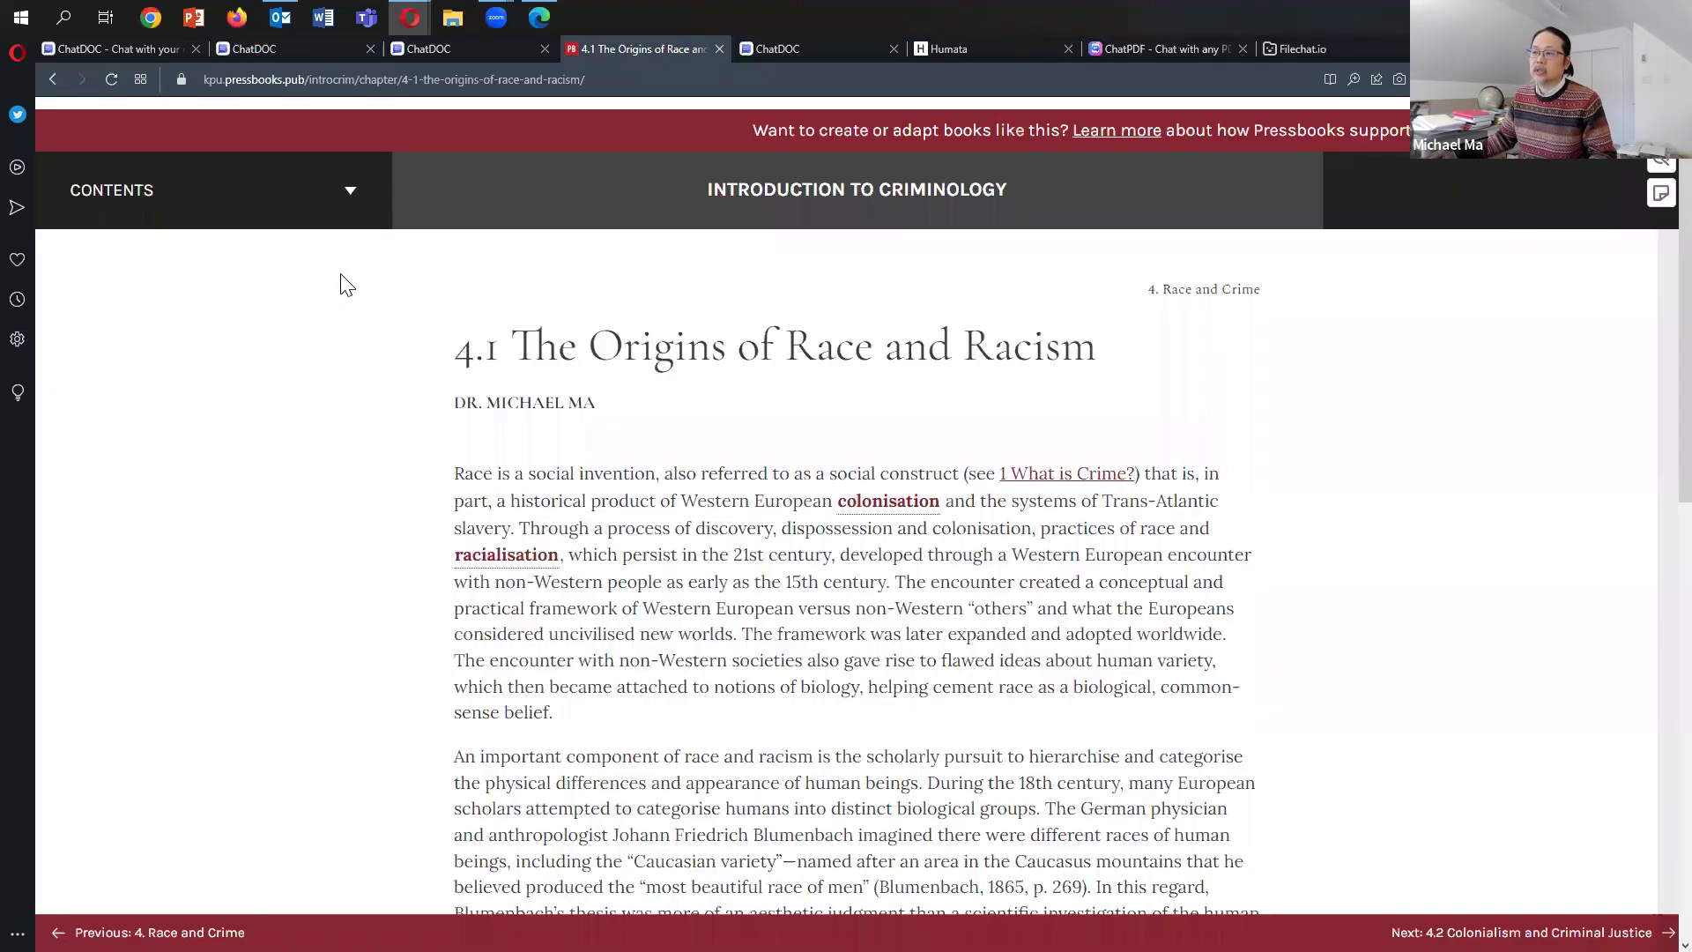
{"action": "scroll", "coordinate": [347, 284], "scroll_direction": "up", "scroll_amount": 2}
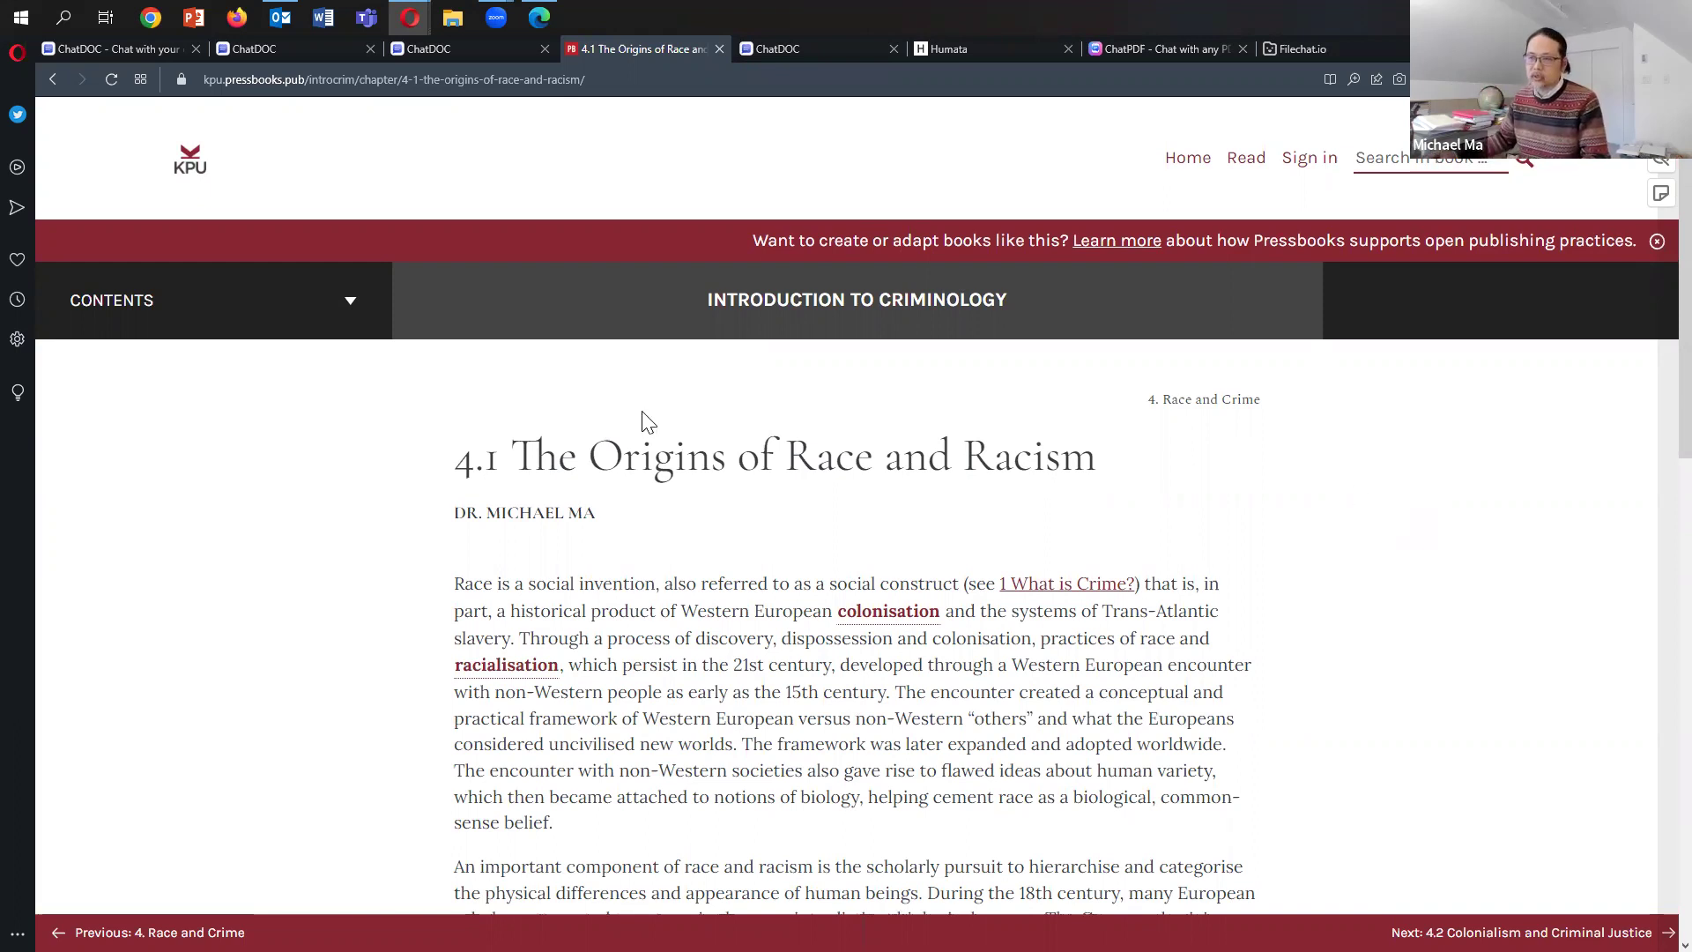
{"action": "left_click", "coordinate": [345, 296]}
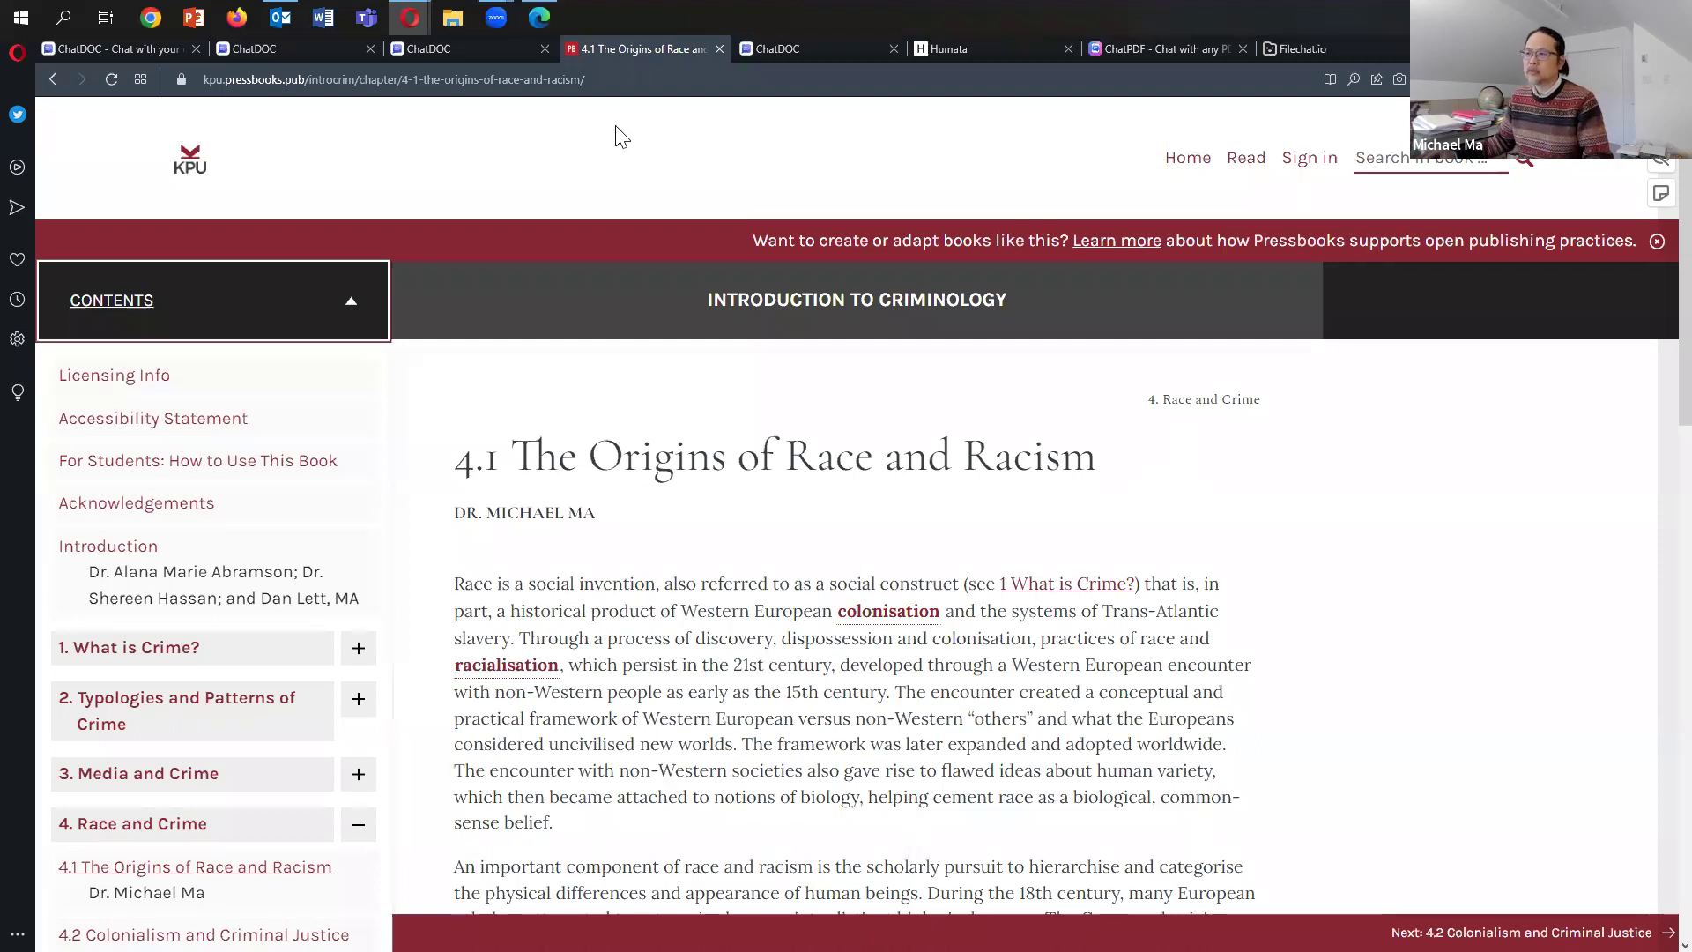
{"action": "left_click", "coordinate": [488, 51]}
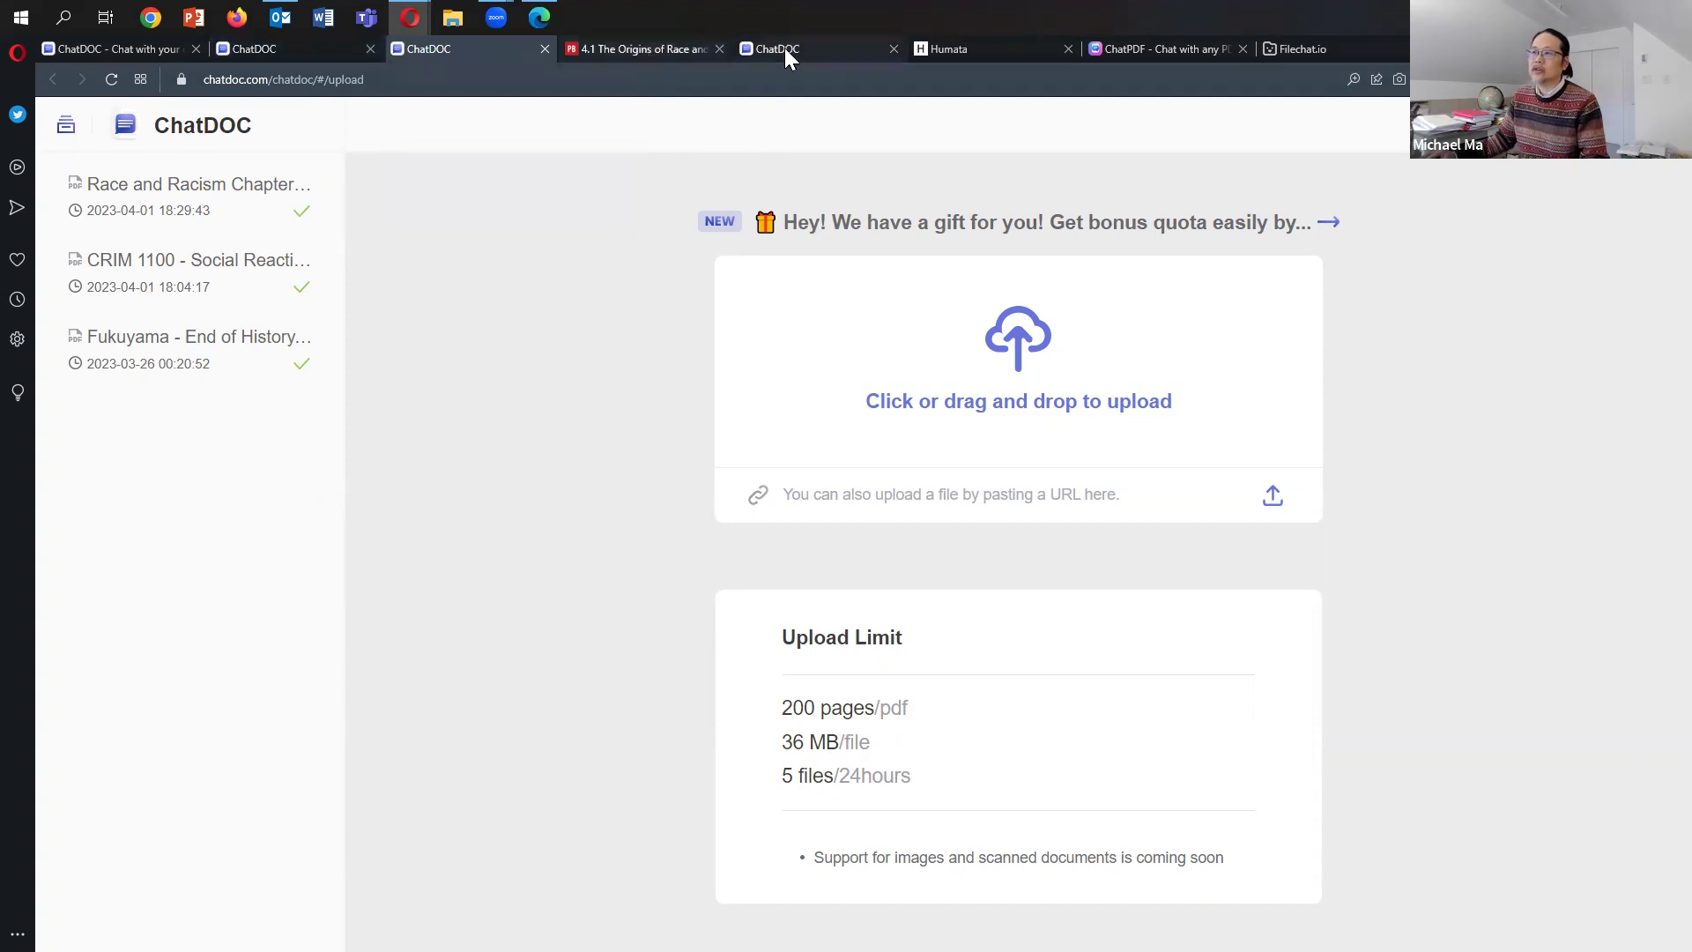
{"action": "key", "text": "ctrl+Tab"}
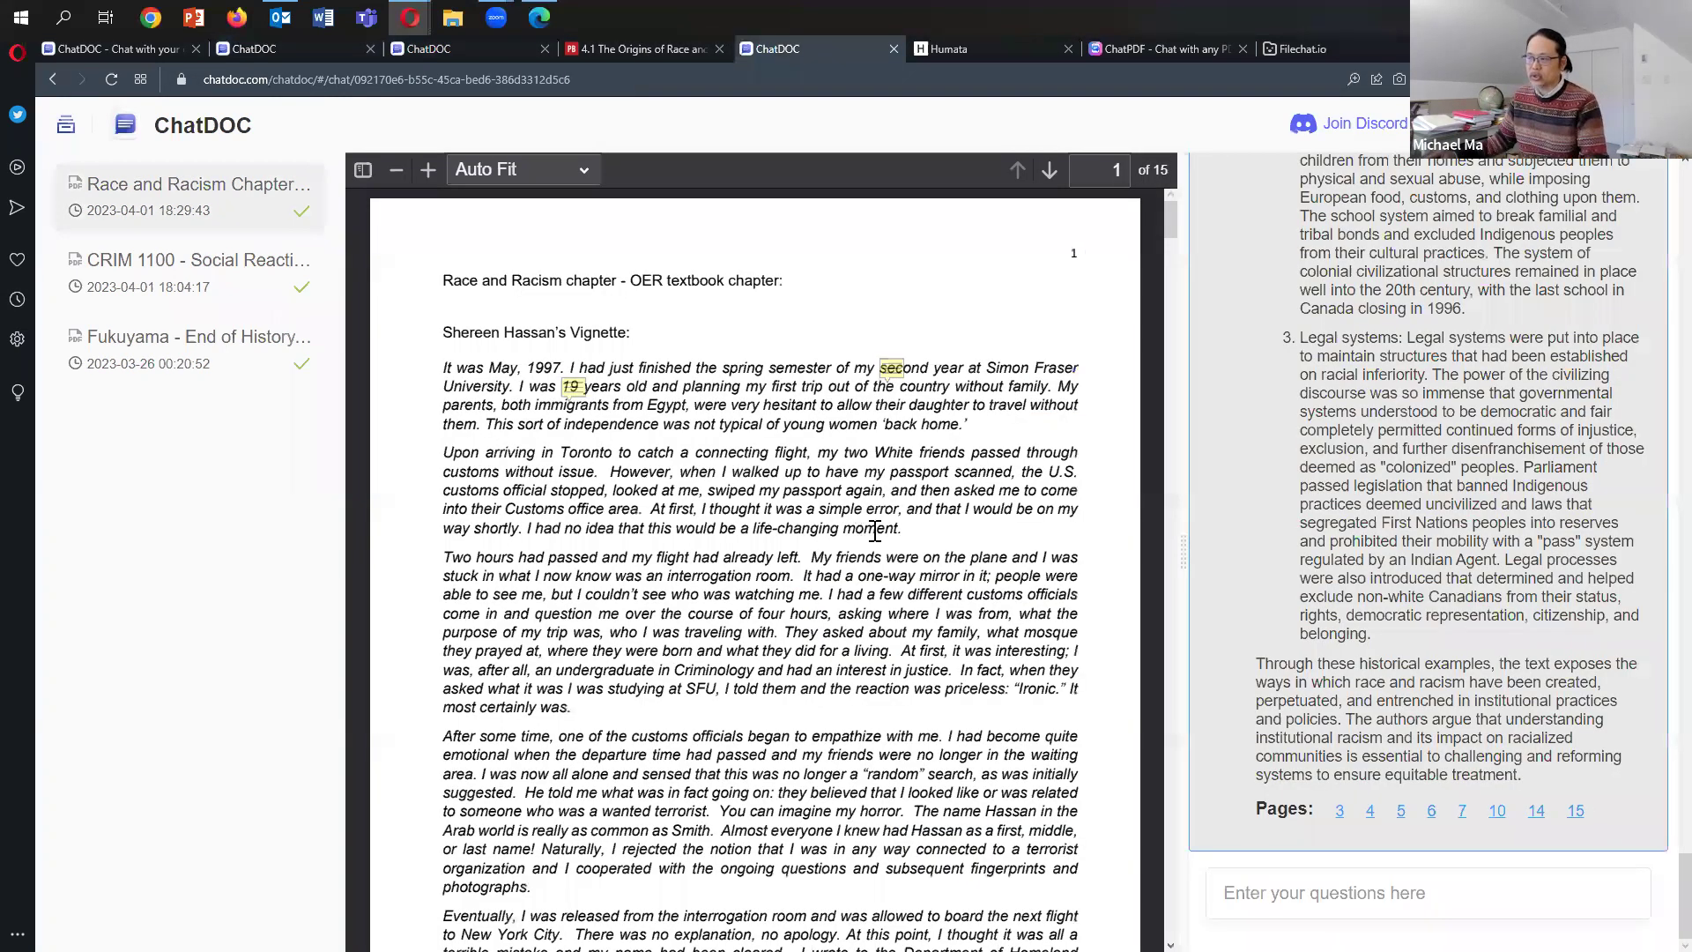
{"action": "scroll", "coordinate": [1434, 553], "scroll_direction": "up", "scroll_amount": 10}
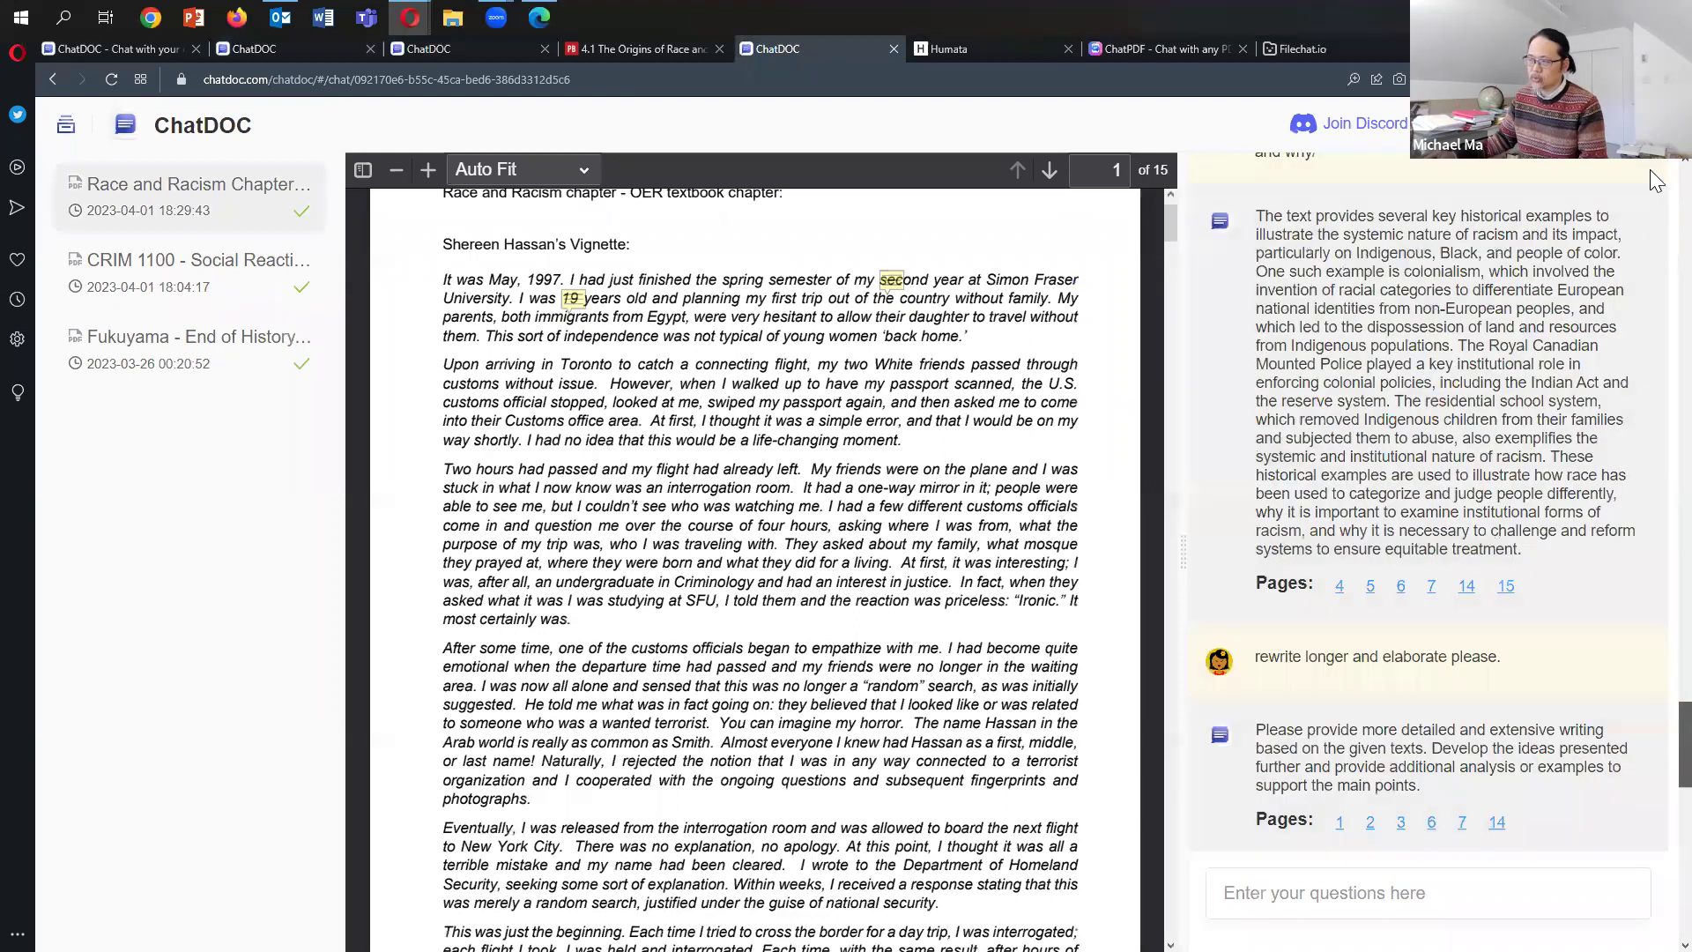
{"action": "scroll", "coordinate": [1653, 176], "scroll_direction": "up", "scroll_amount": 10}
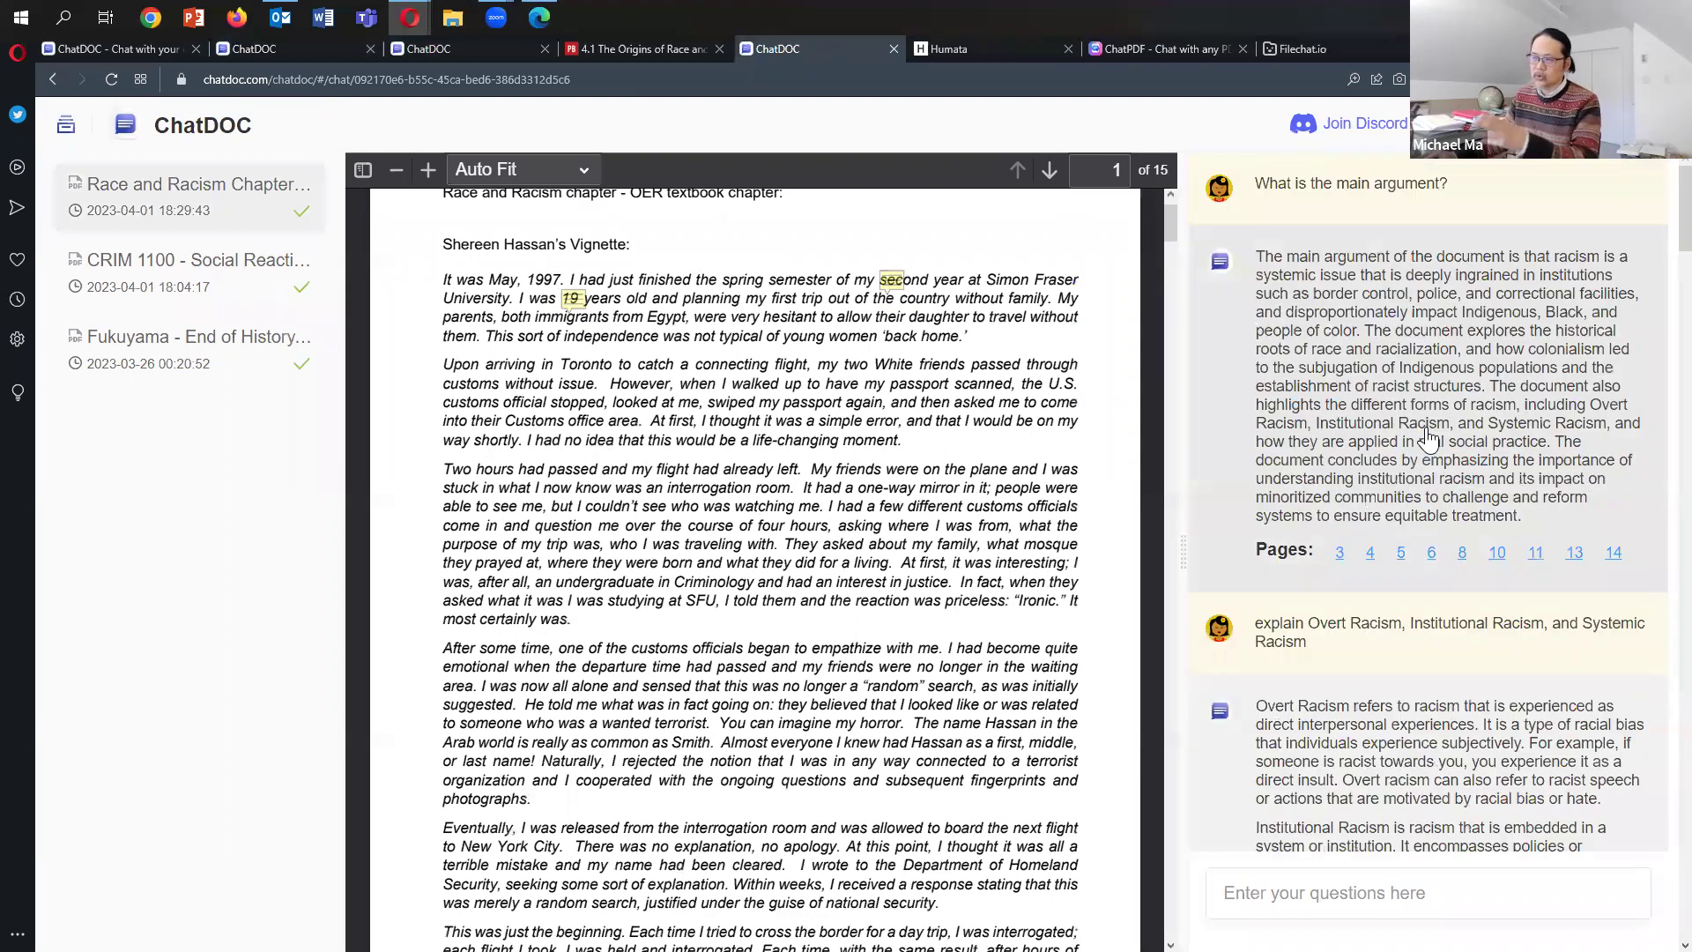
{"action": "left_click", "coordinate": [470, 46]}
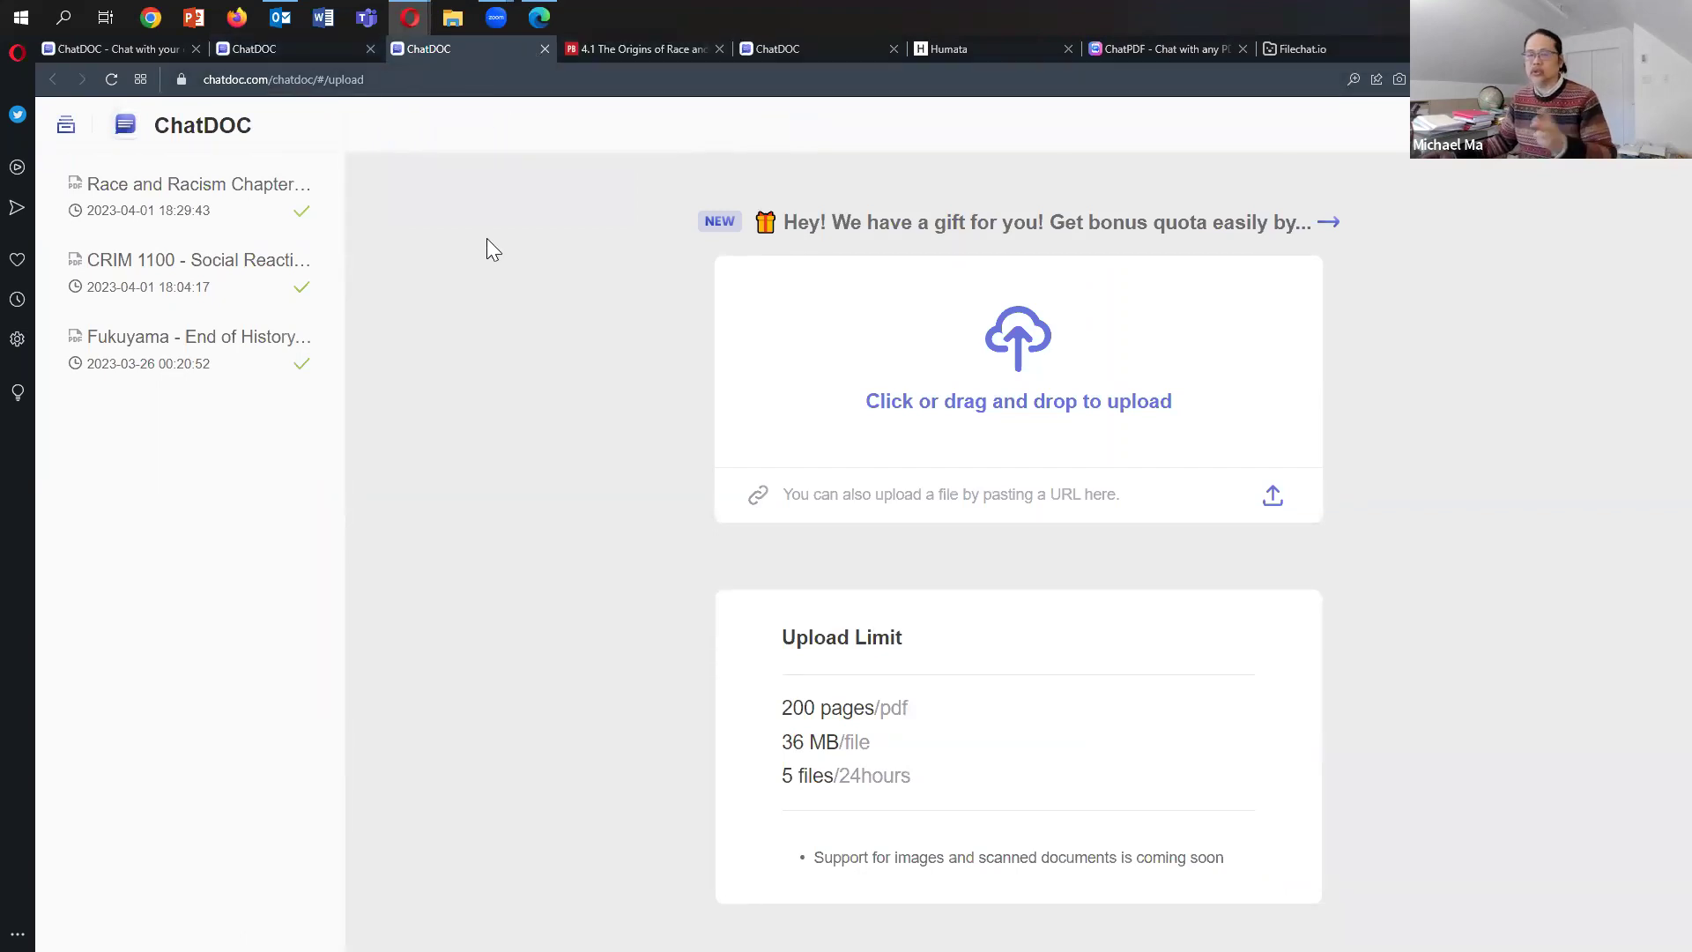
View Humata's My Files list of uploaded PDFs, then switch to ChatPDF's home page
{"action": "left_click", "coordinate": [944, 51]}
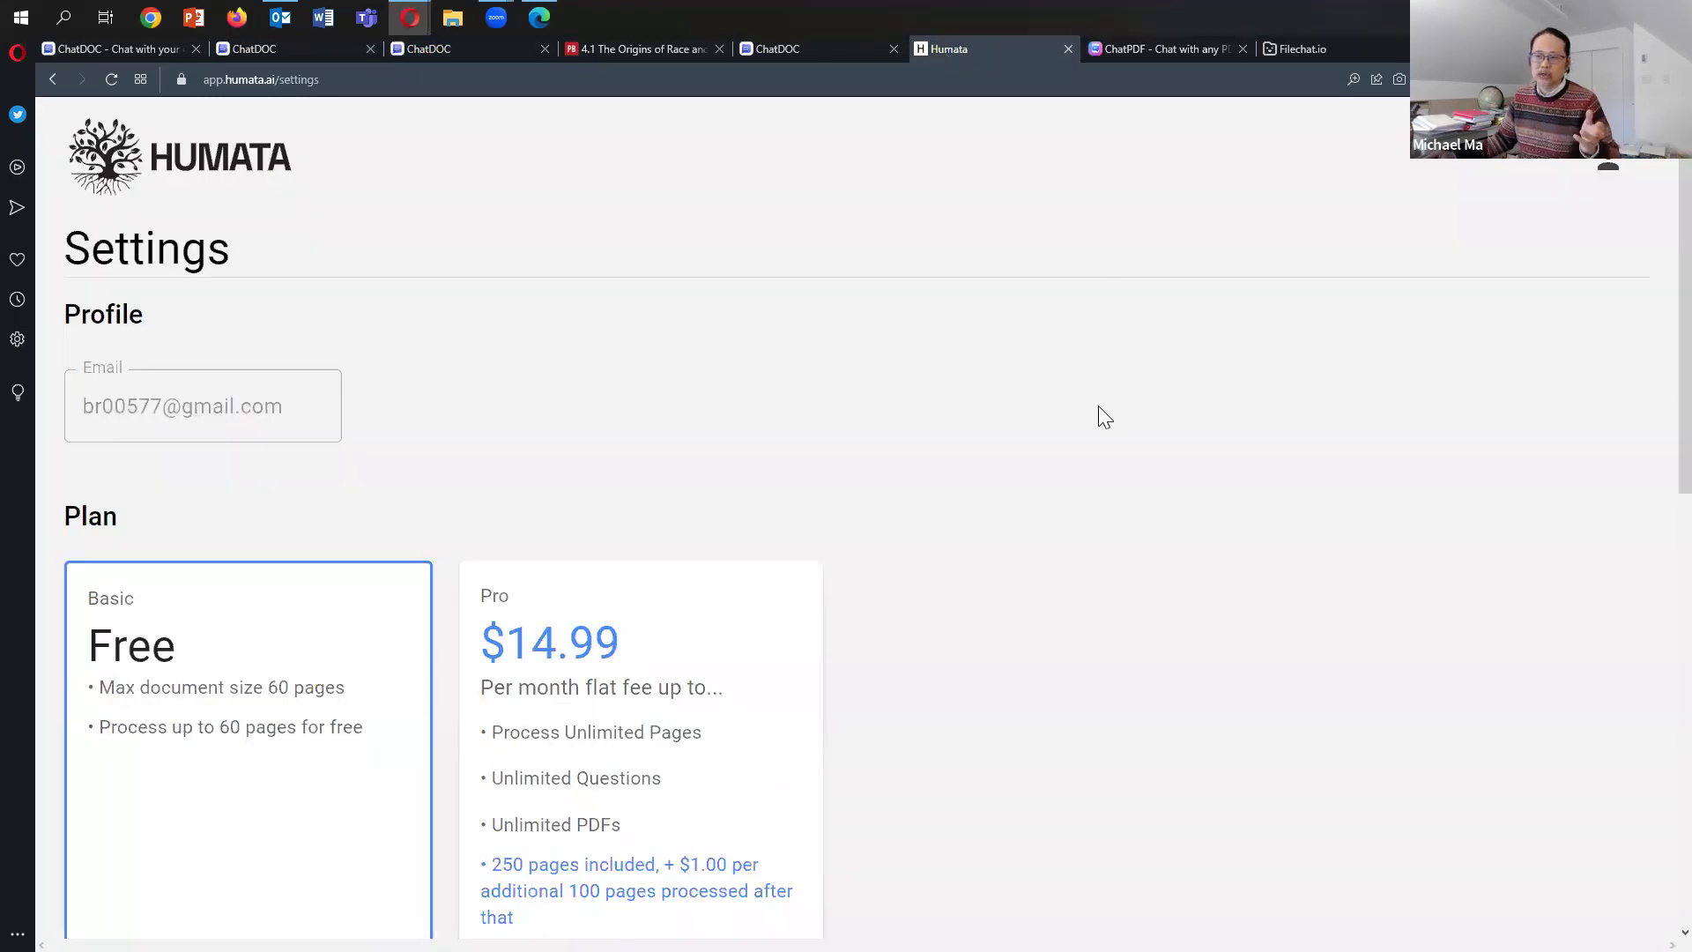
{"action": "left_click", "coordinate": [208, 176]}
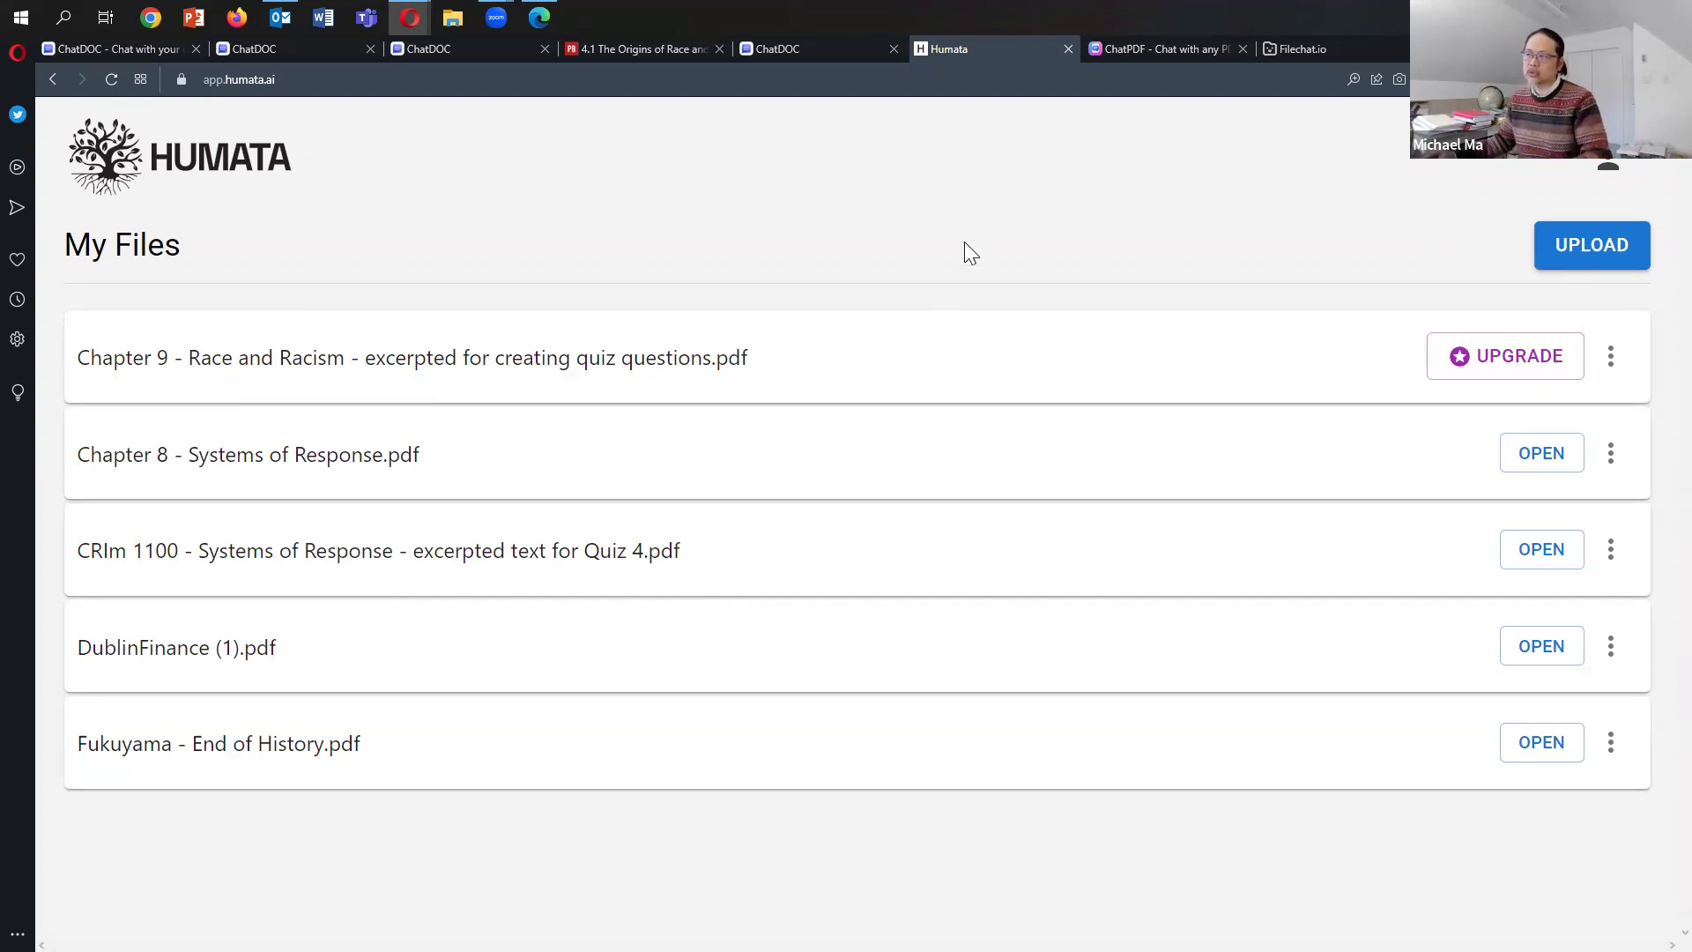
{"action": "left_click", "coordinate": [1128, 50]}
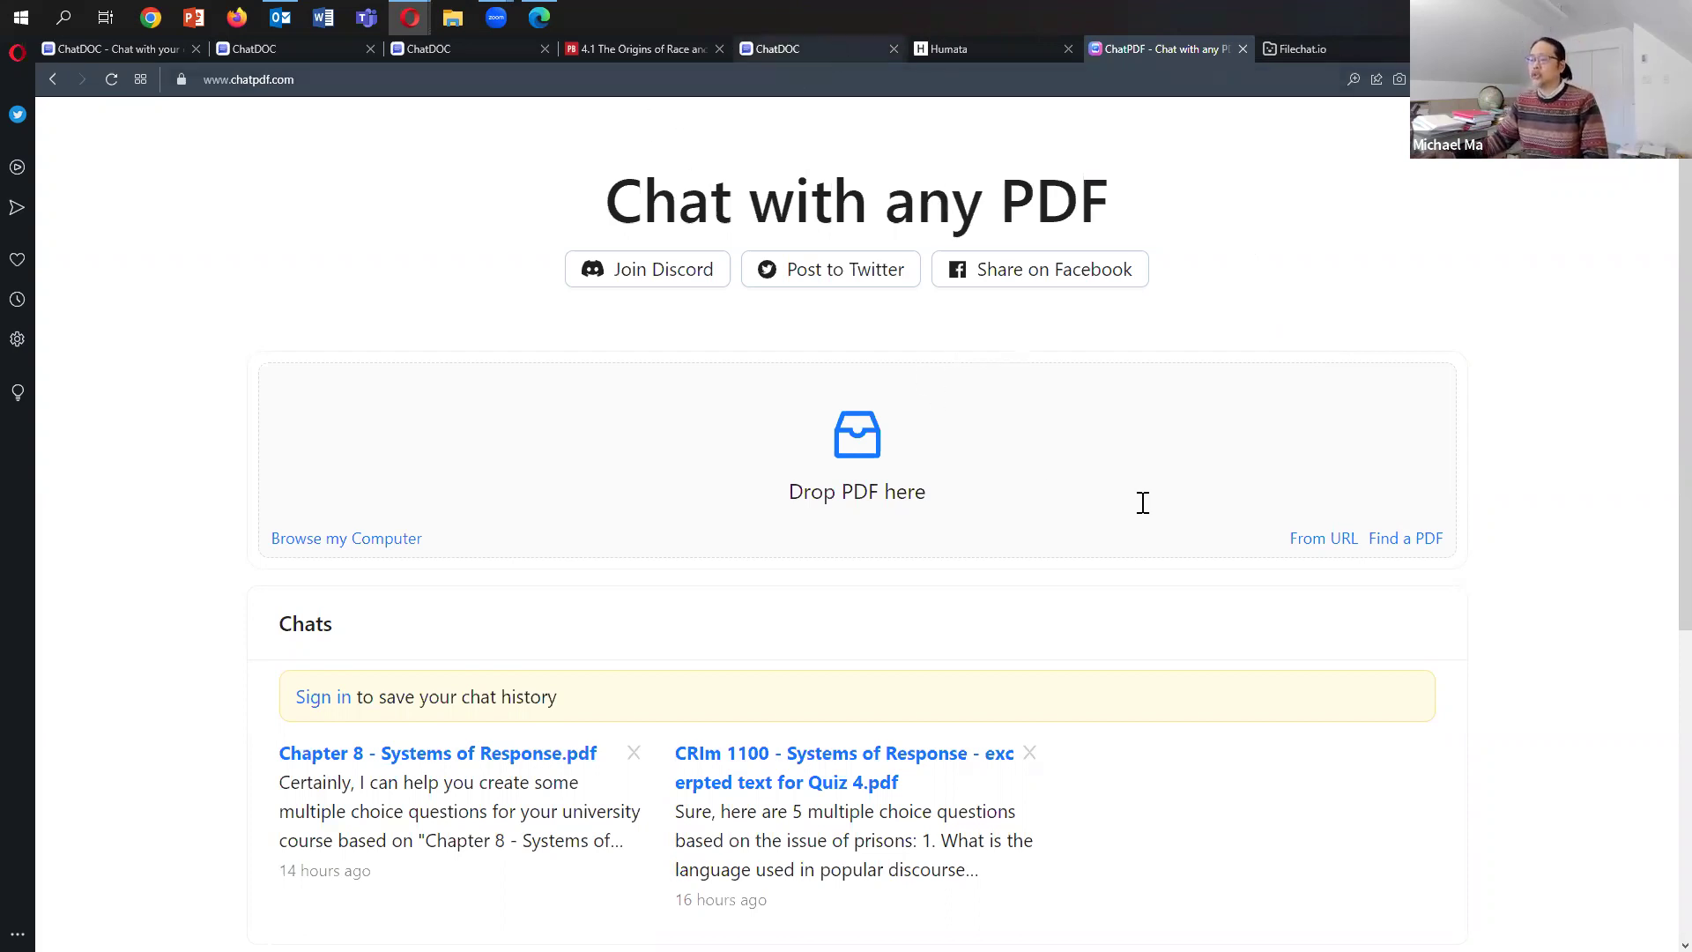
Return to the ChatDOC race chapter chat and widen the PDF view while narrowing the chat panel
{"action": "key", "text": "ctrl+Tab"}
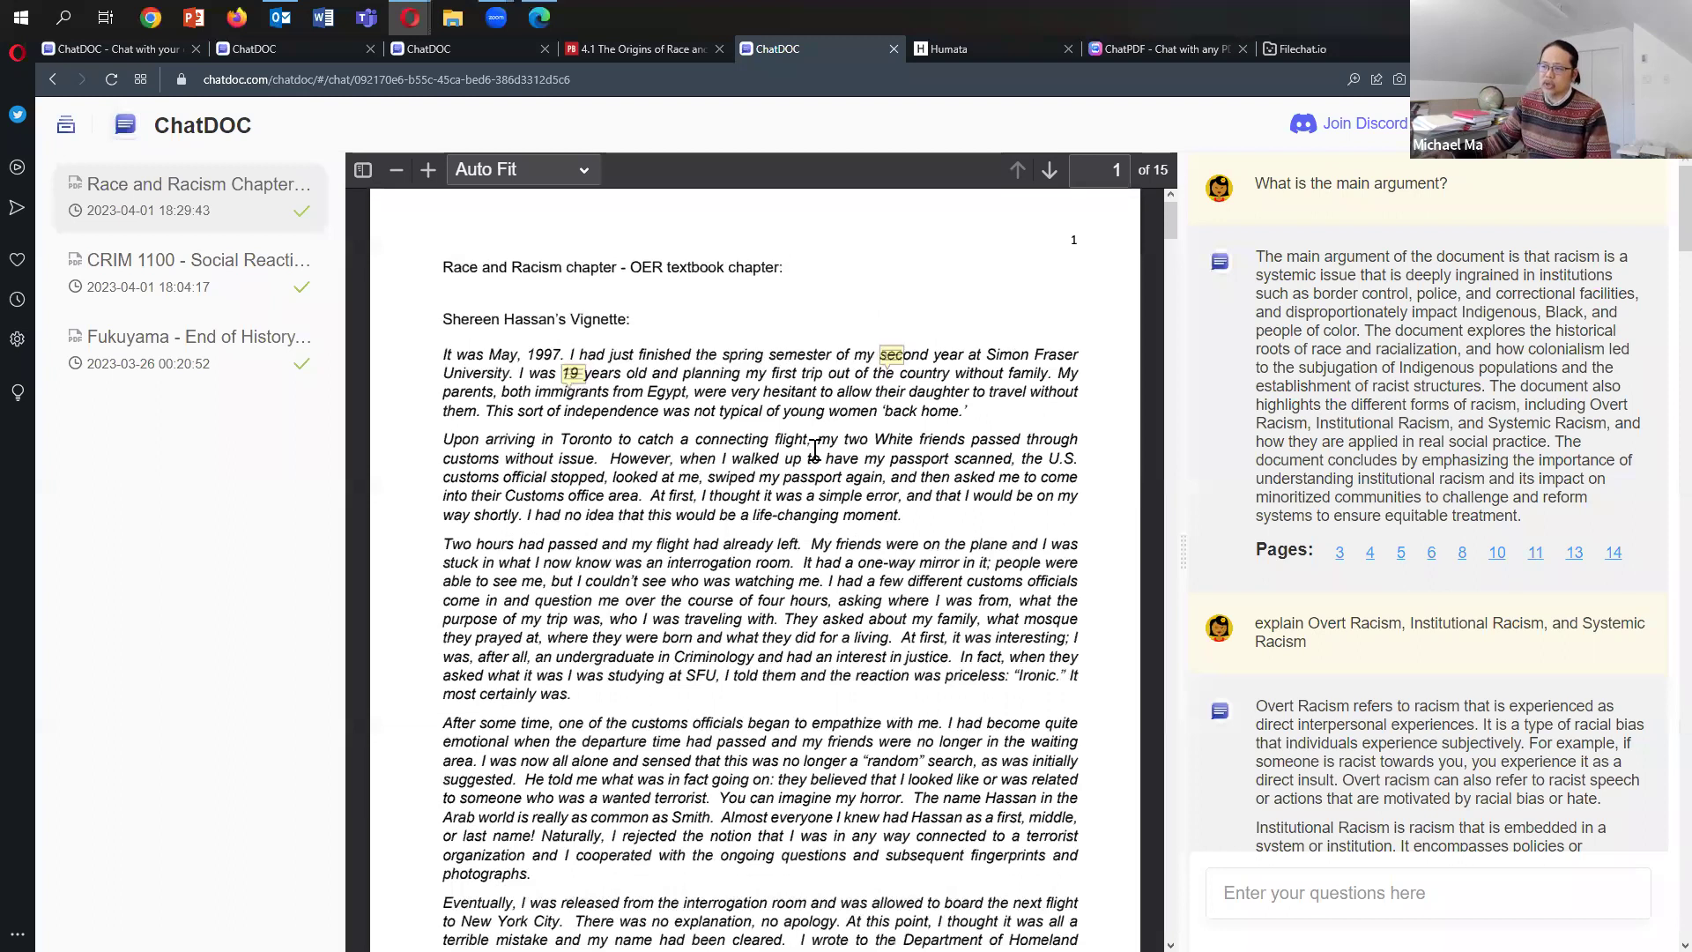
{"action": "scroll", "coordinate": [815, 449], "scroll_direction": "down", "scroll_amount": 2}
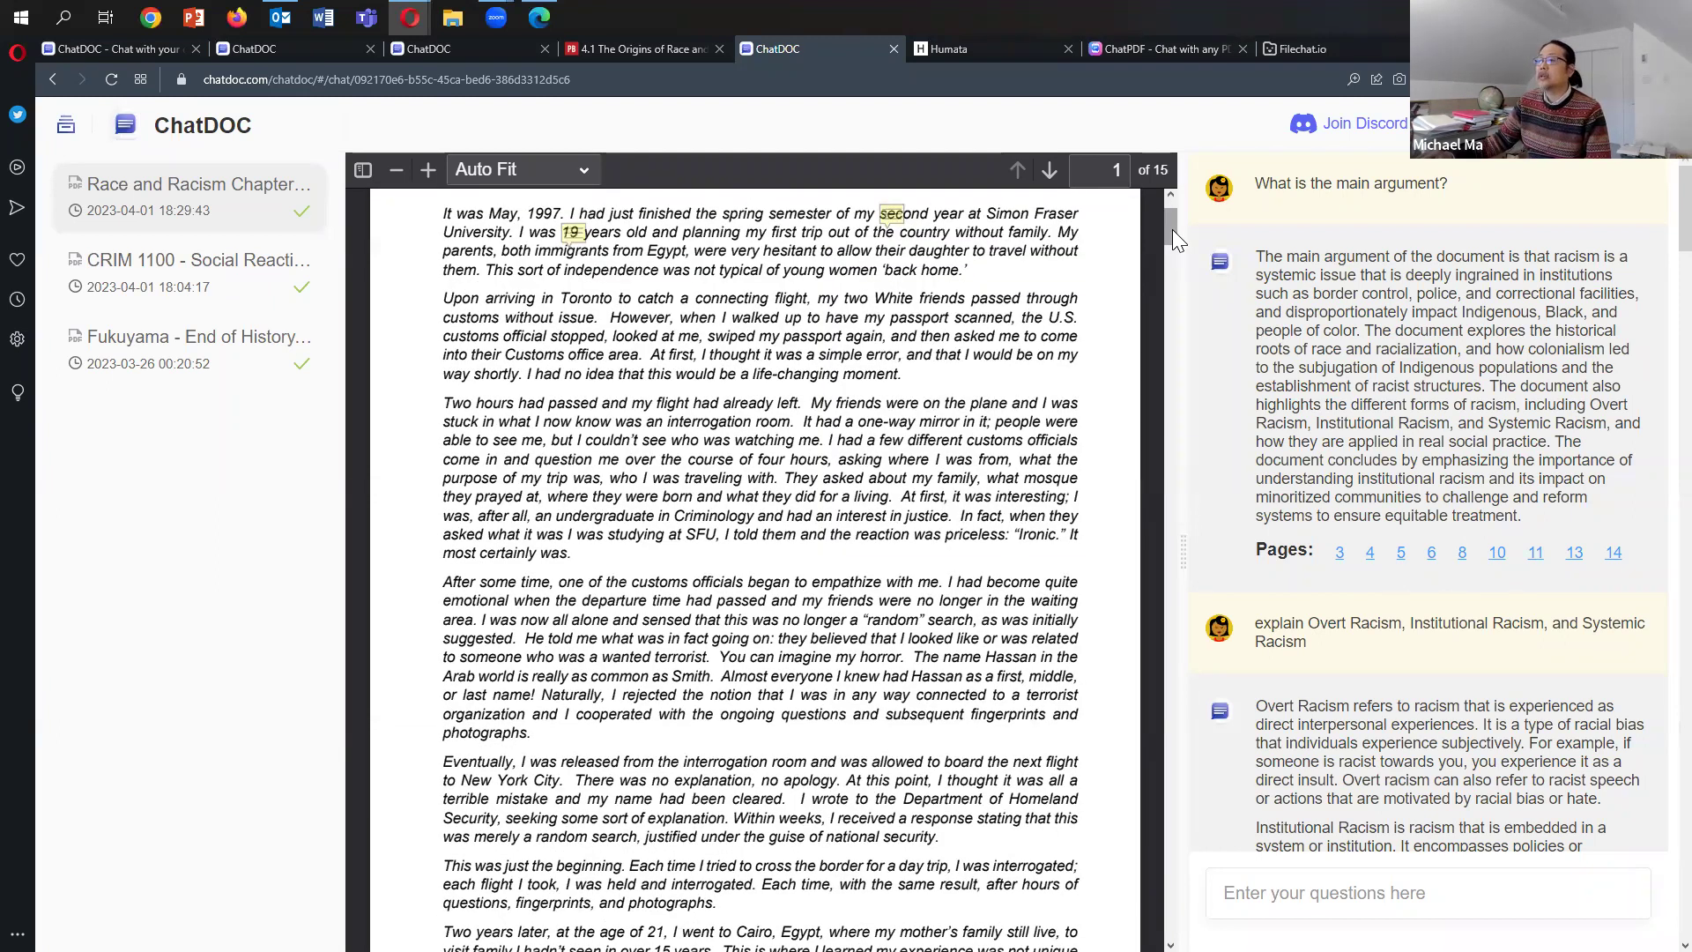
{"action": "left_click_drag", "start_coordinate": [1172, 229], "coordinate": [1159, 171]}
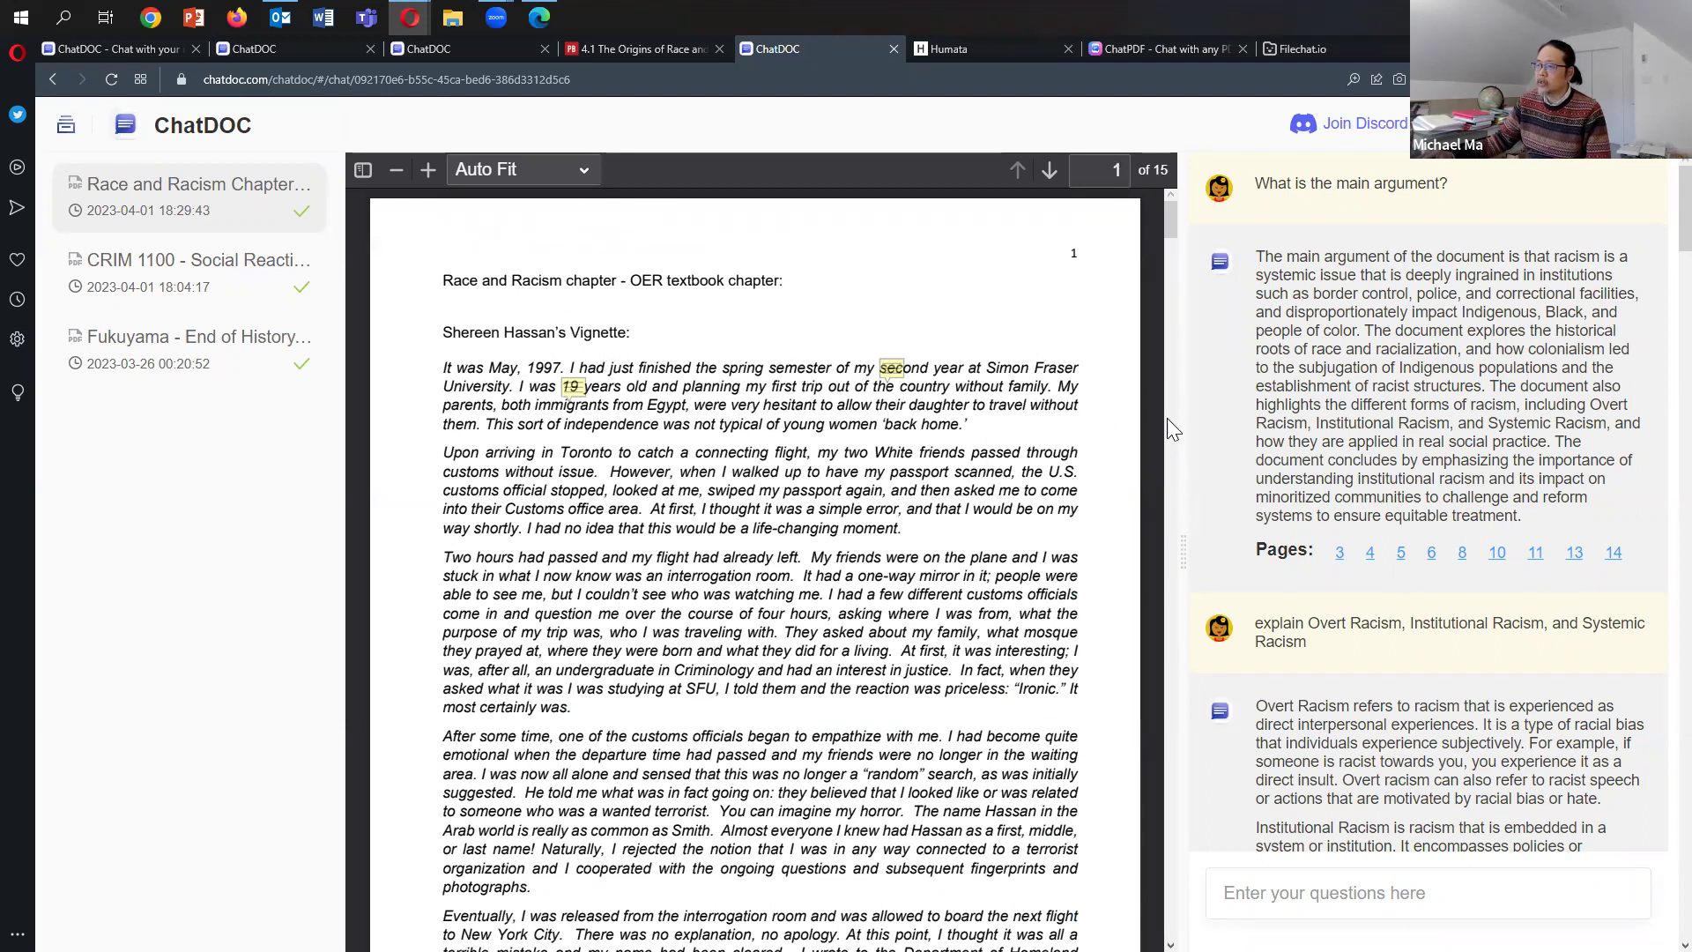
{"action": "left_click_drag", "start_coordinate": [1181, 432], "coordinate": [1344, 410]}
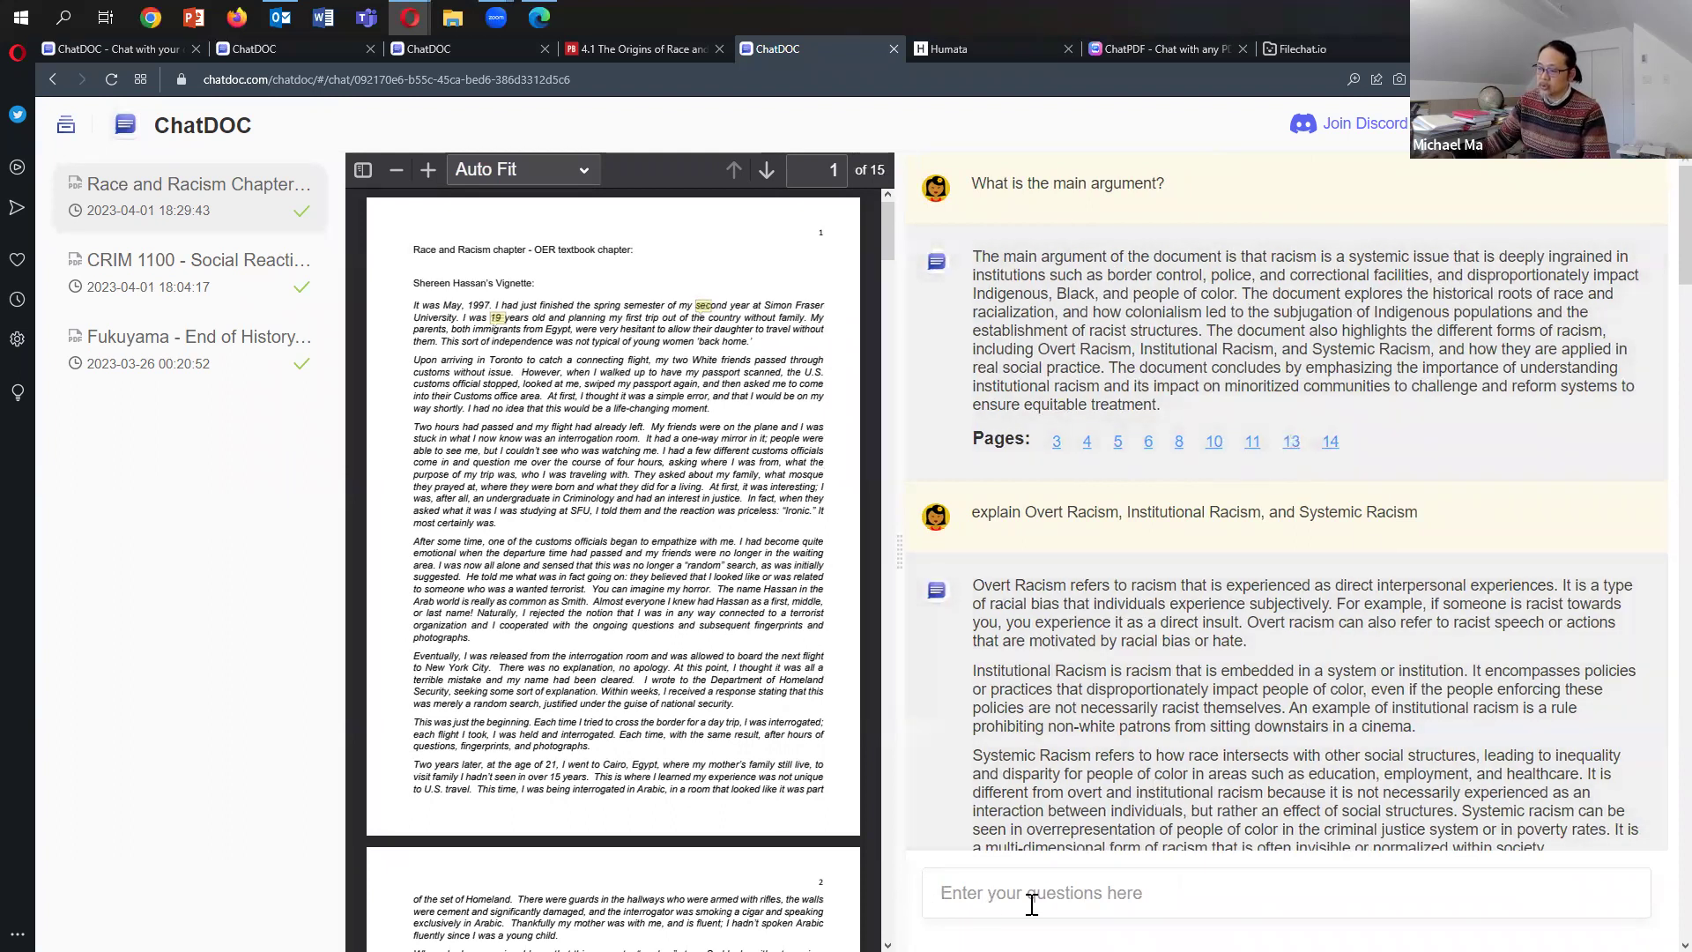
{"action": "left_click", "coordinate": [1177, 898]}
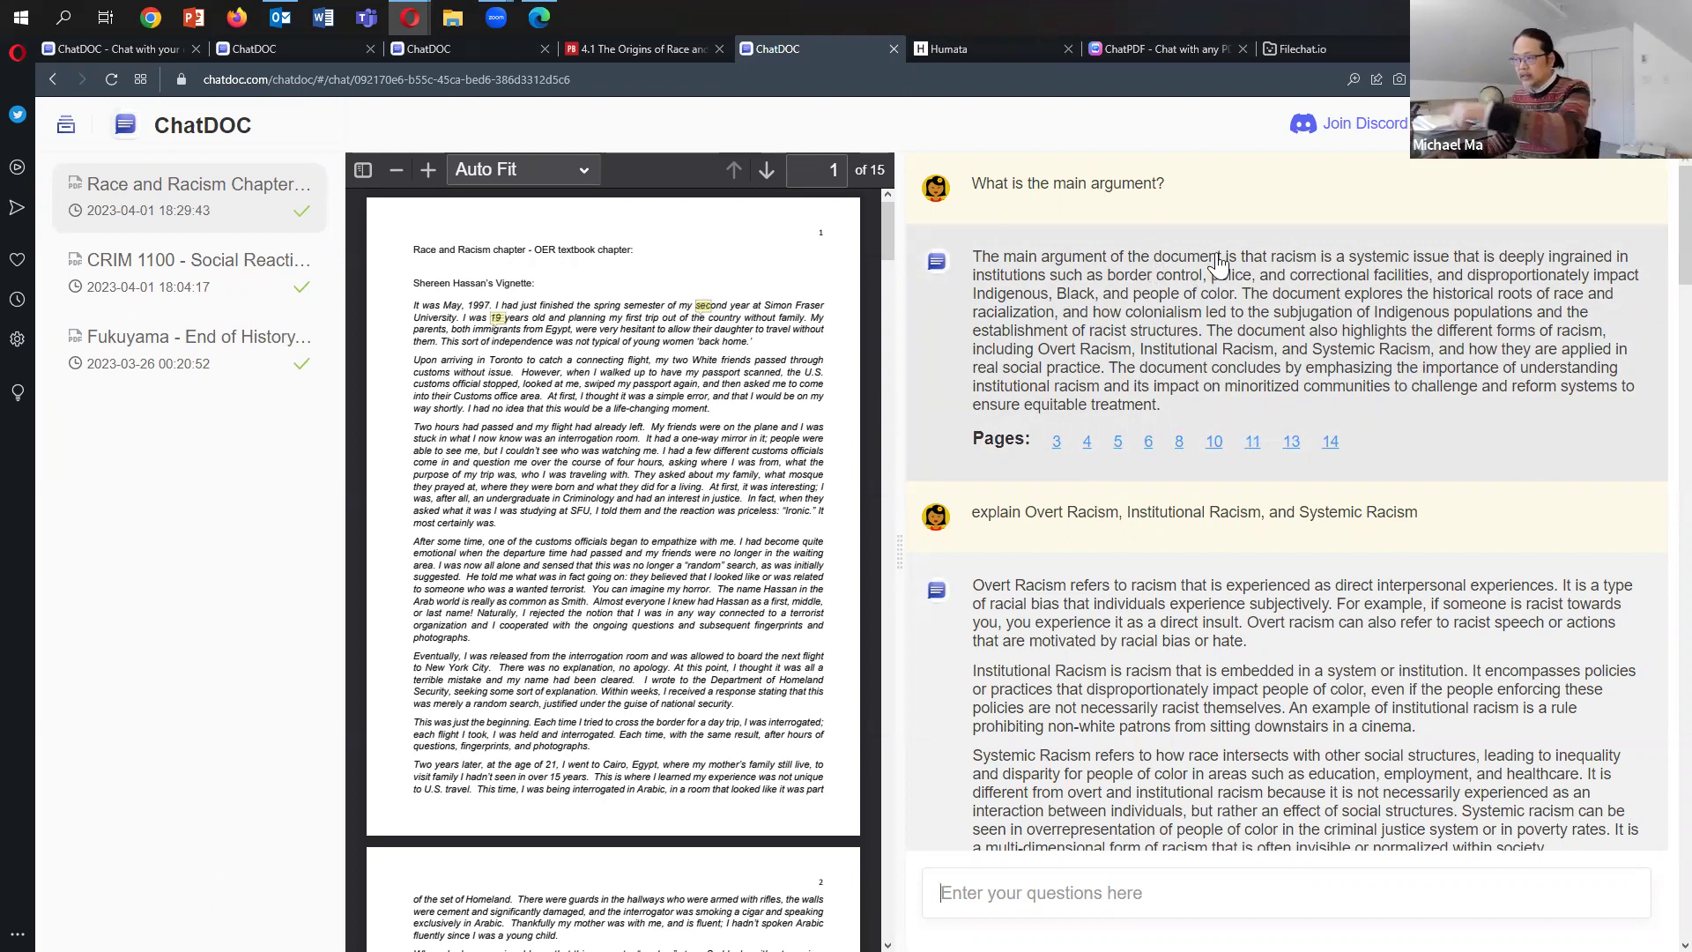
Jump through the main-argument answer's cited pages 3, 4, 5, 6, 8, 10, 11, 13 and 14
{"action": "left_click", "coordinate": [1057, 443]}
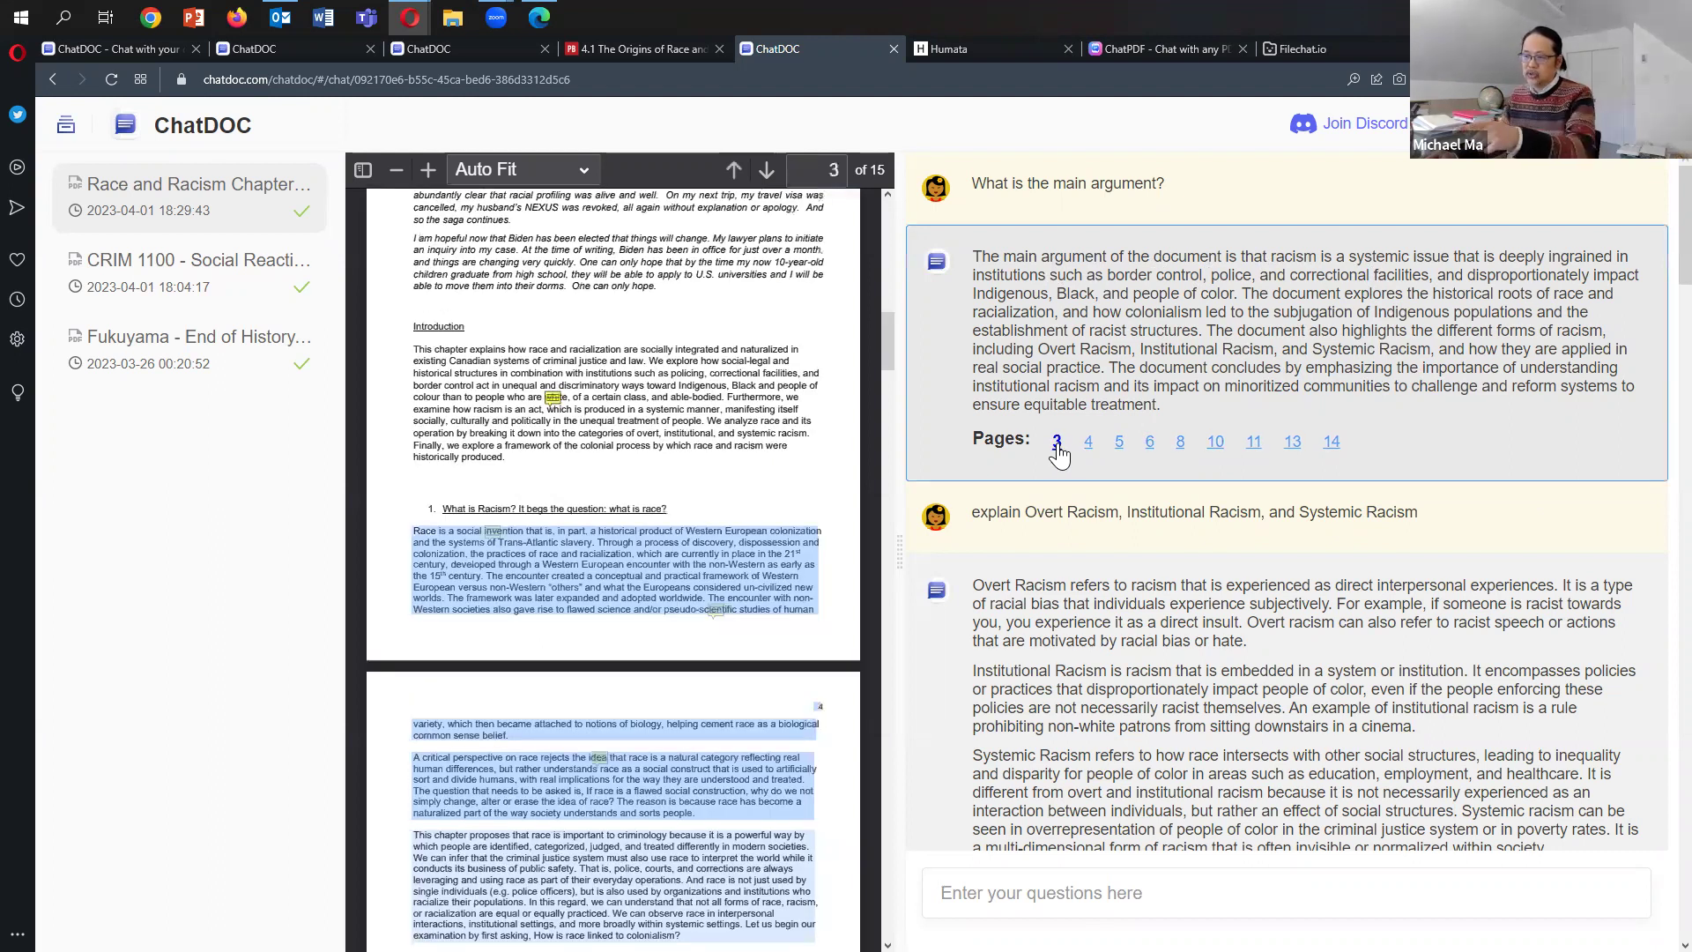
{"action": "left_click", "coordinate": [1088, 443]}
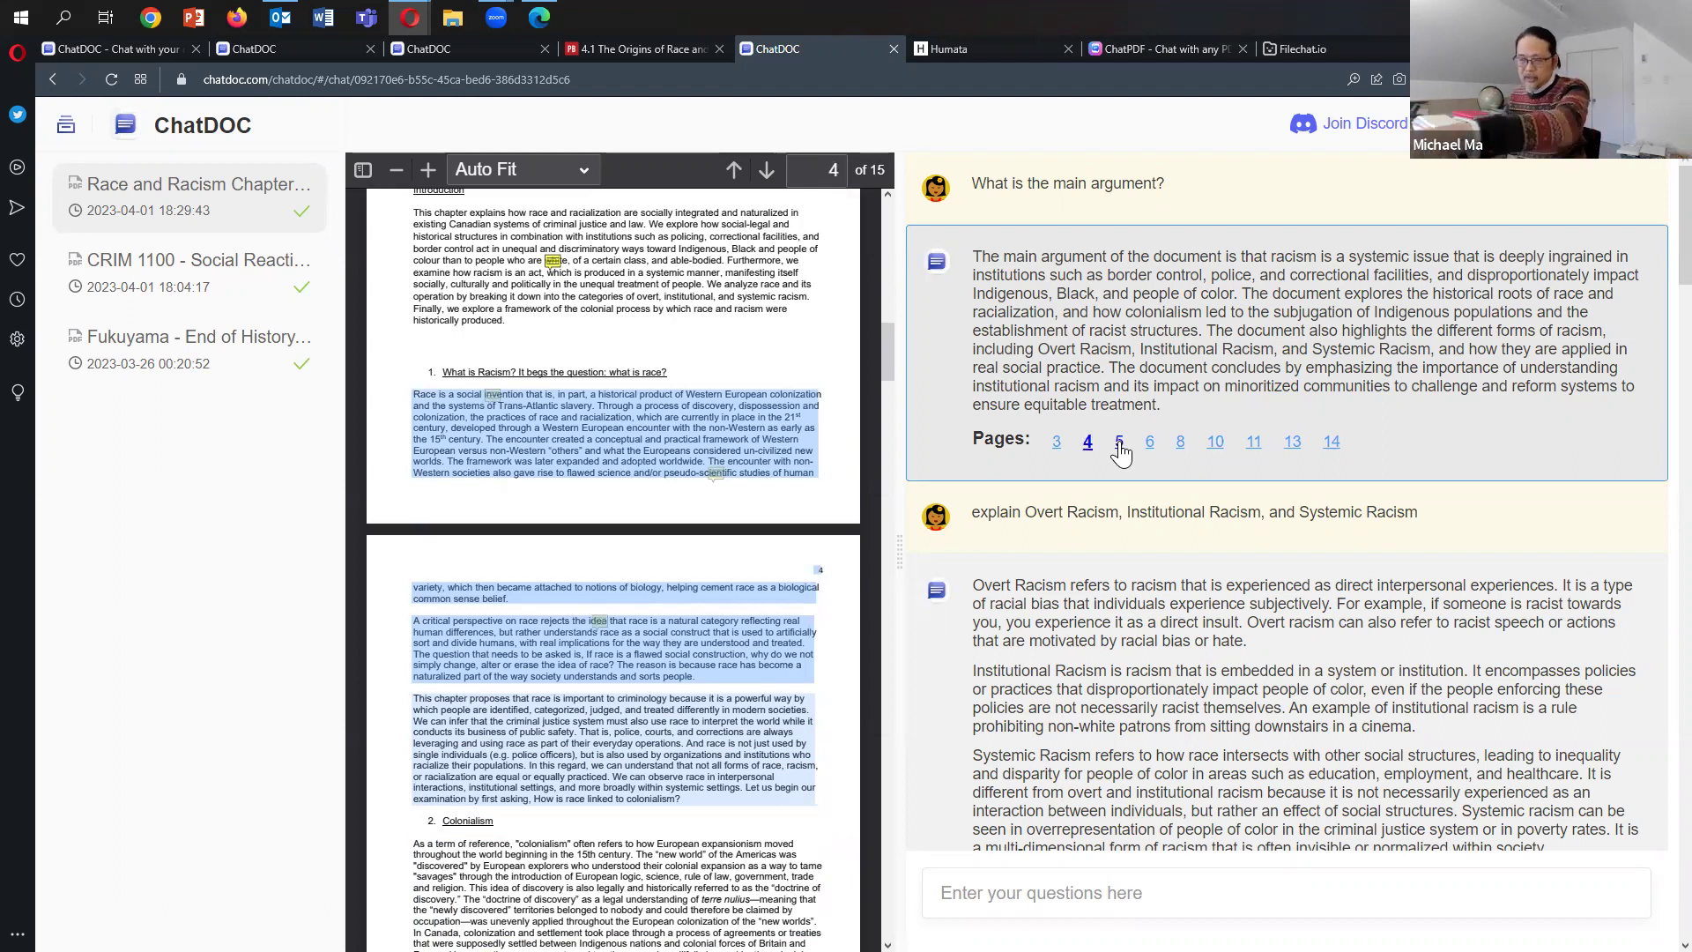
{"action": "left_click", "coordinate": [1119, 444]}
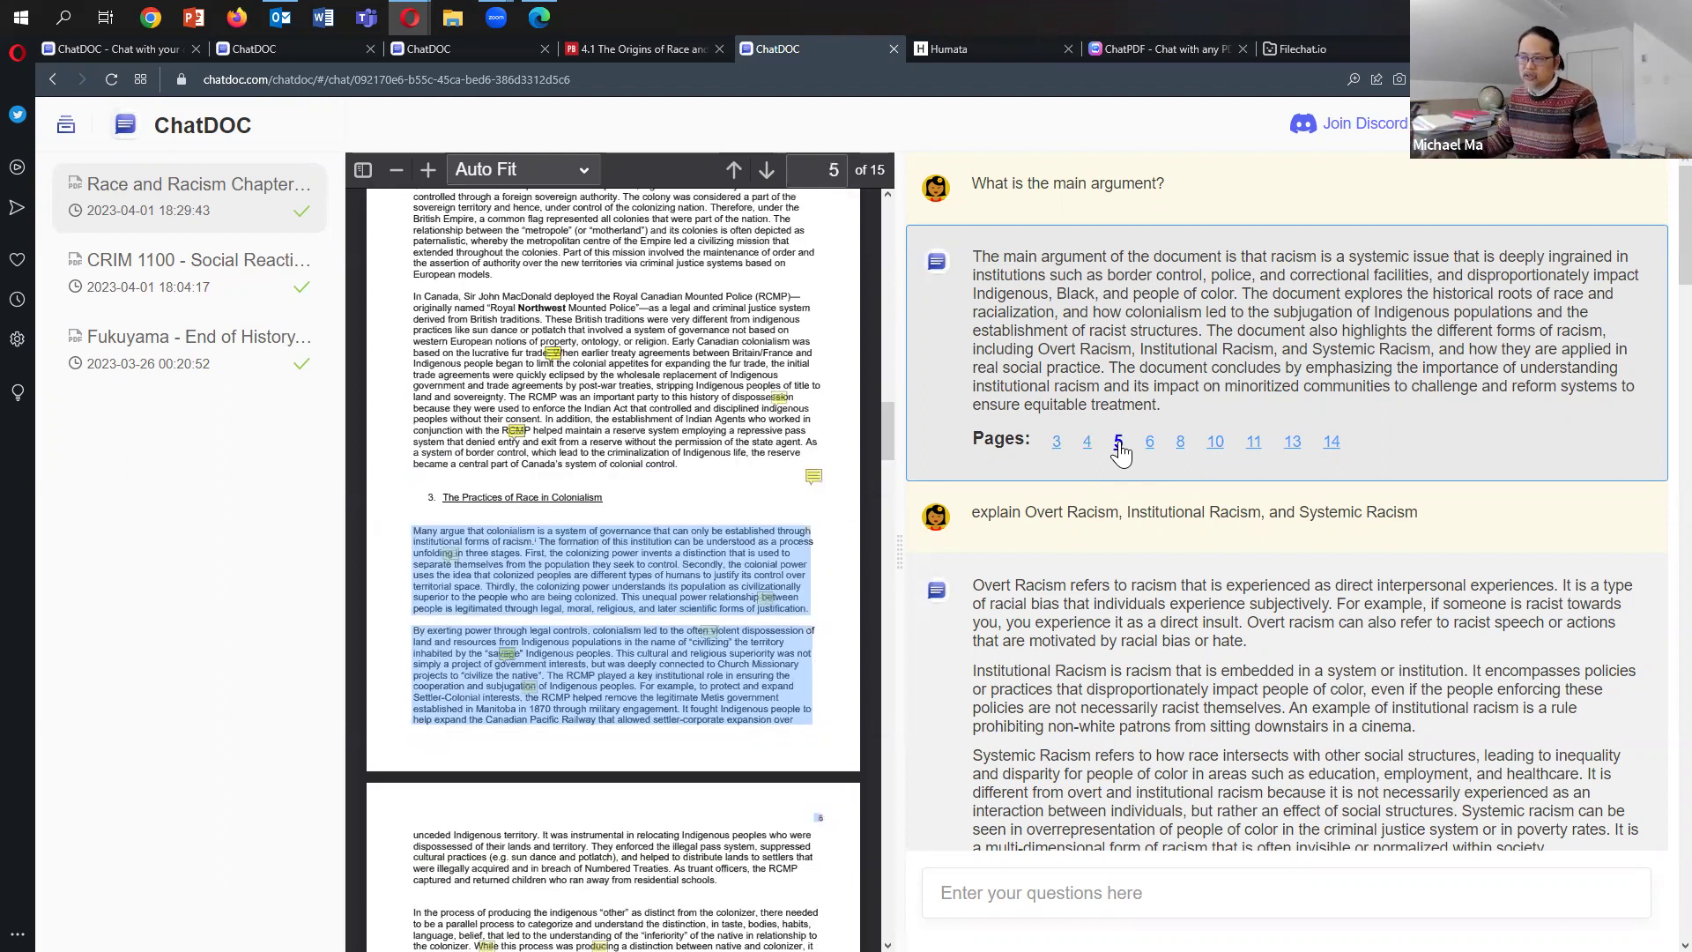
{"action": "left_click", "coordinate": [1152, 445]}
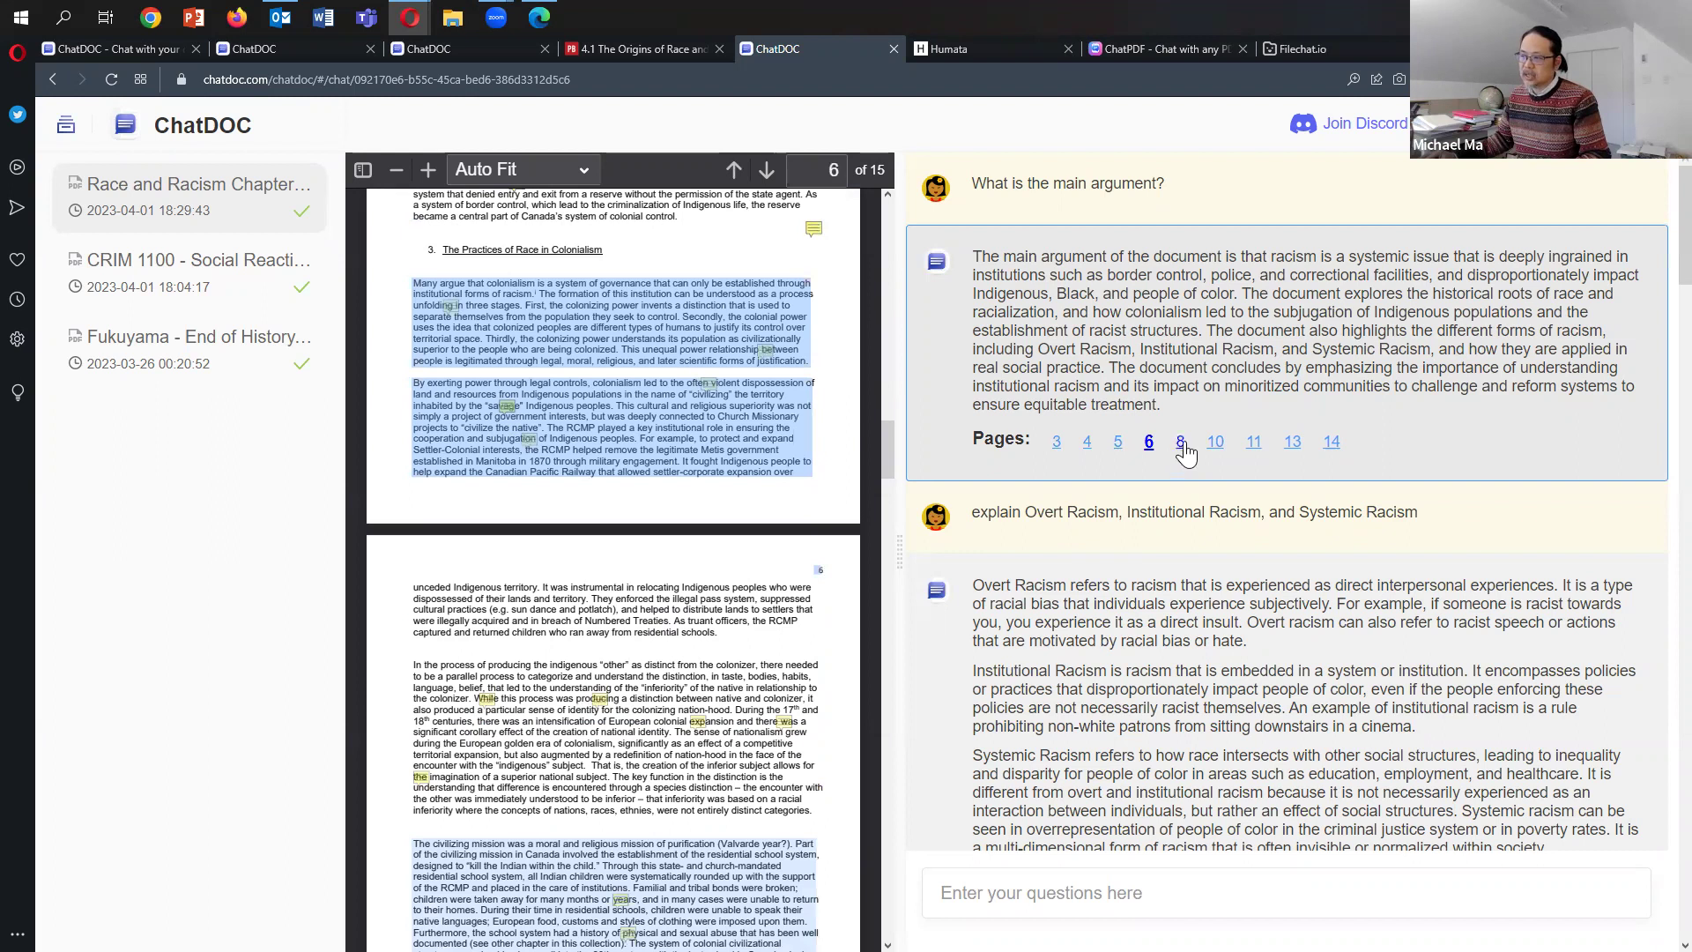
{"action": "left_click", "coordinate": [1180, 443]}
{"action": "left_click", "coordinate": [1215, 444]}
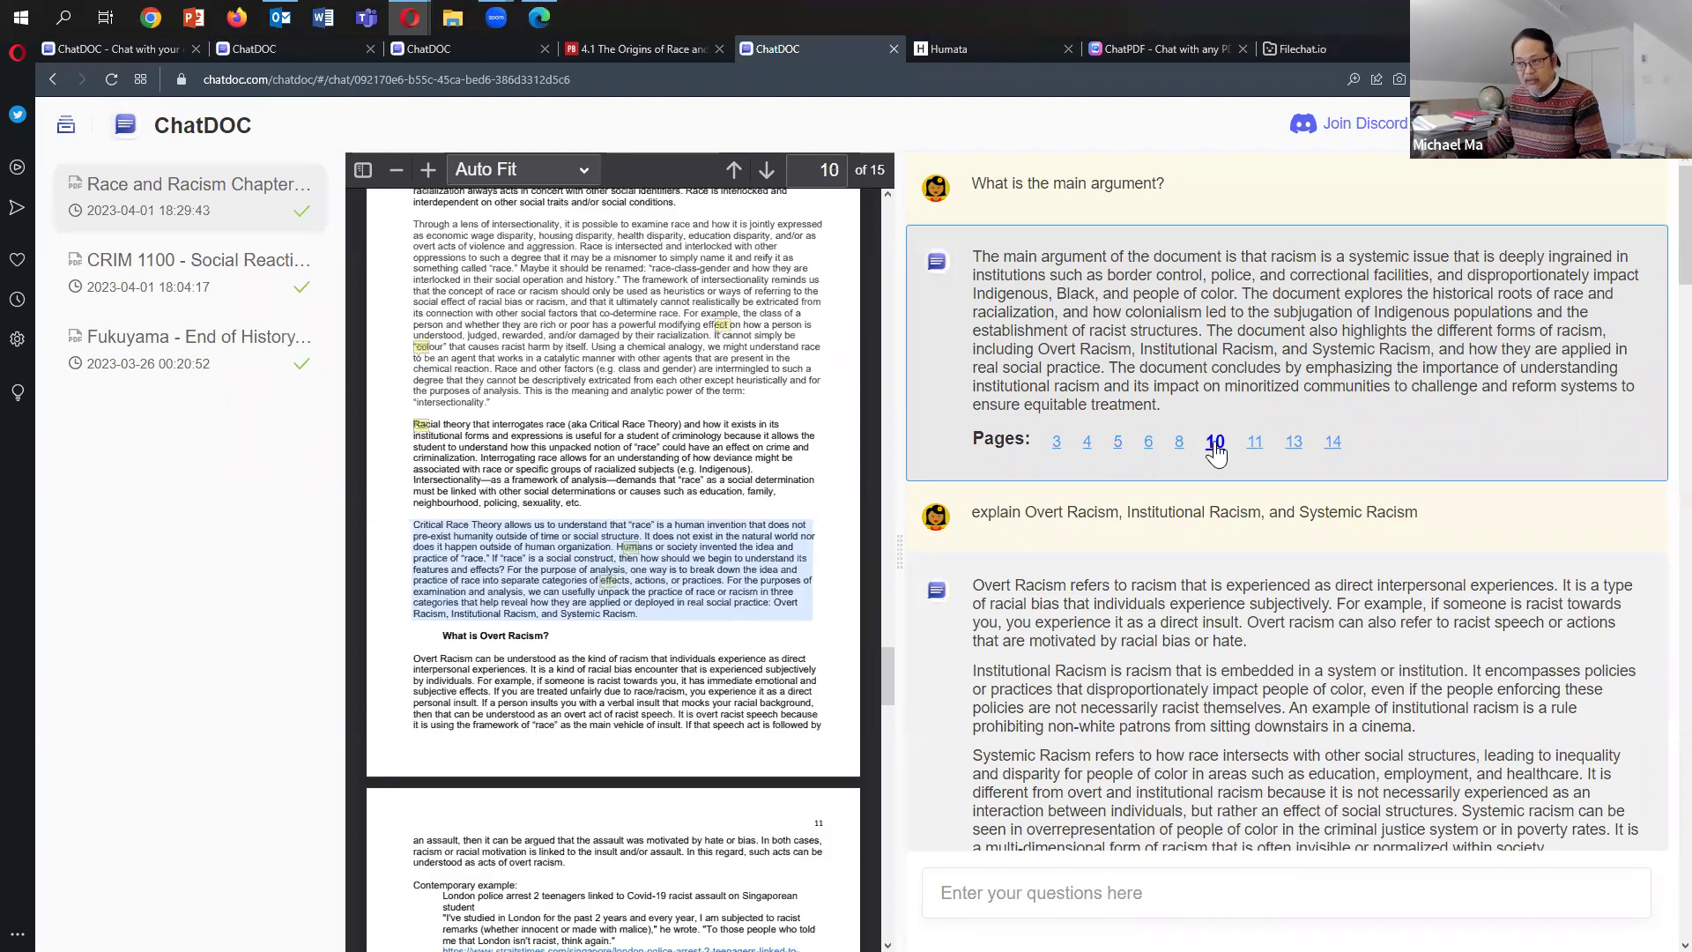
{"action": "left_click", "coordinate": [1254, 443]}
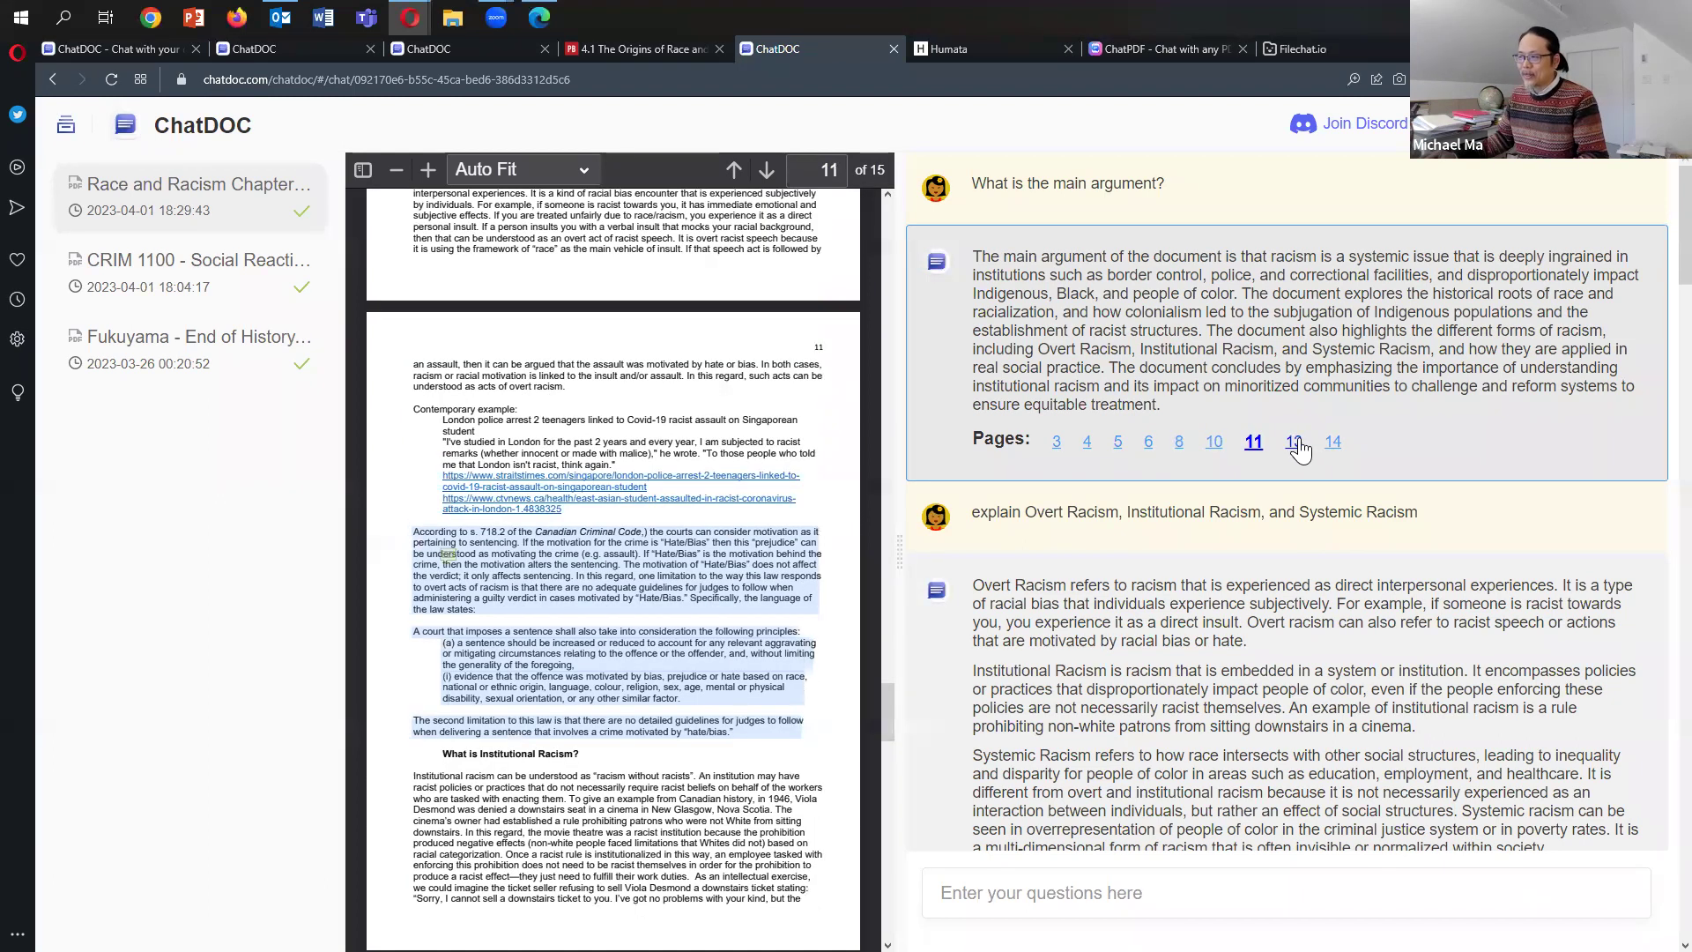
{"action": "left_click", "coordinate": [1293, 443]}
{"action": "left_click", "coordinate": [1332, 445]}
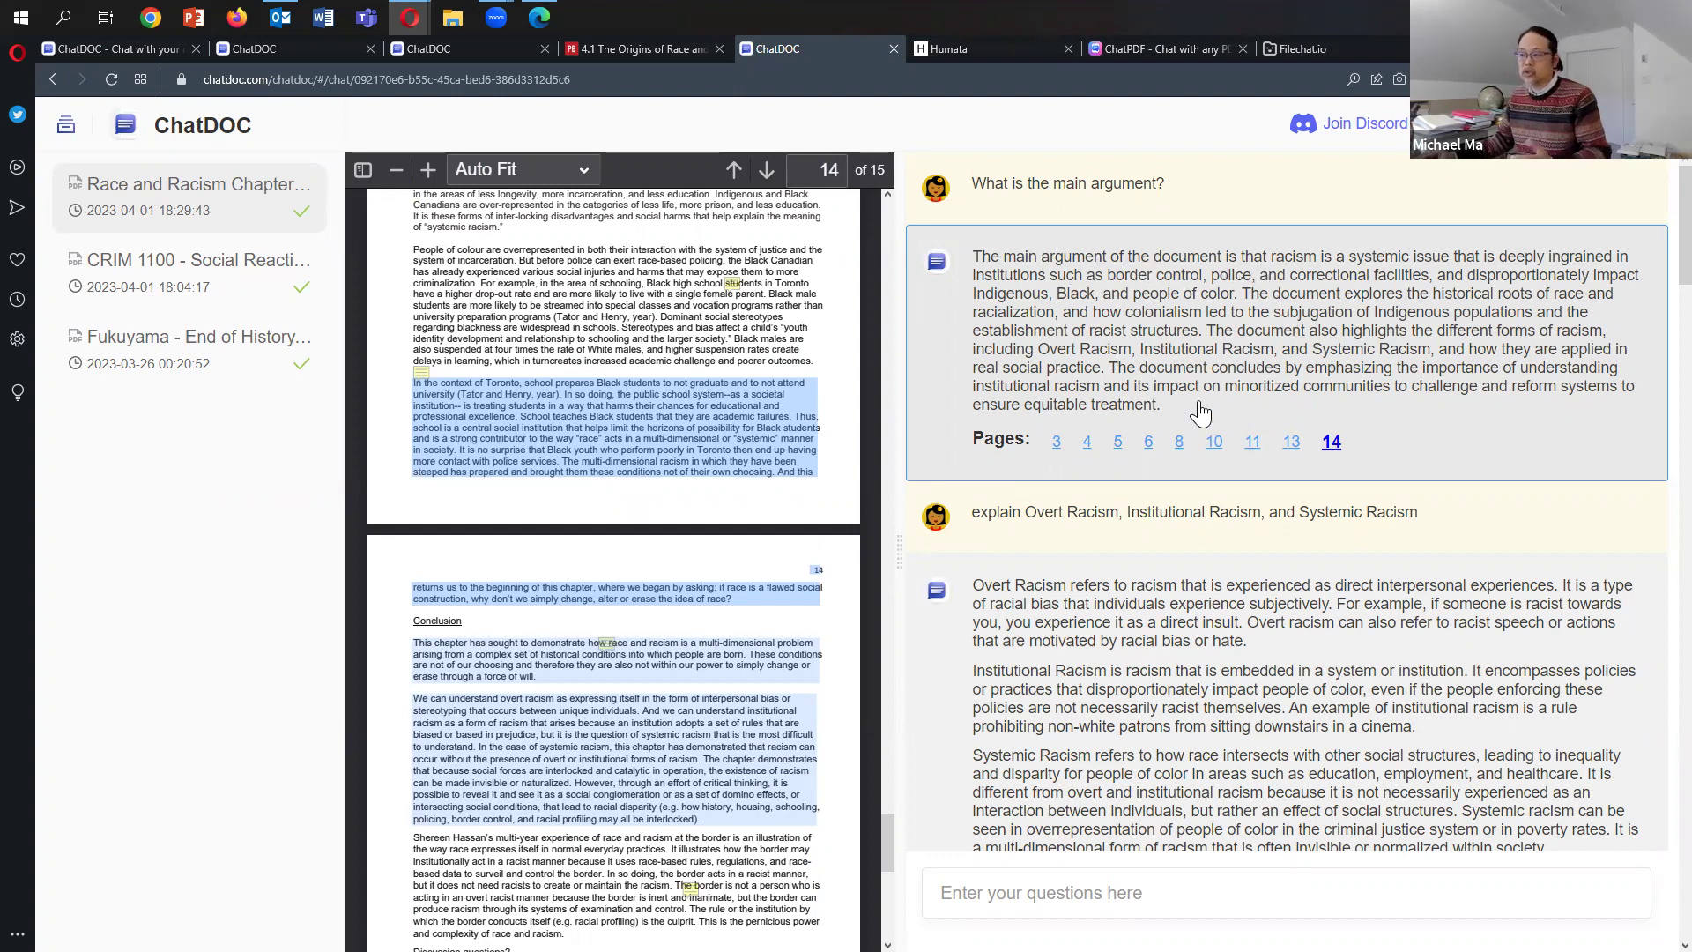
Follow the racism-types answer's citations on pages 3, 10, 11 and 12, ending on institutional racism
{"action": "scroll", "coordinate": [1200, 412], "scroll_direction": "down", "scroll_amount": 1}
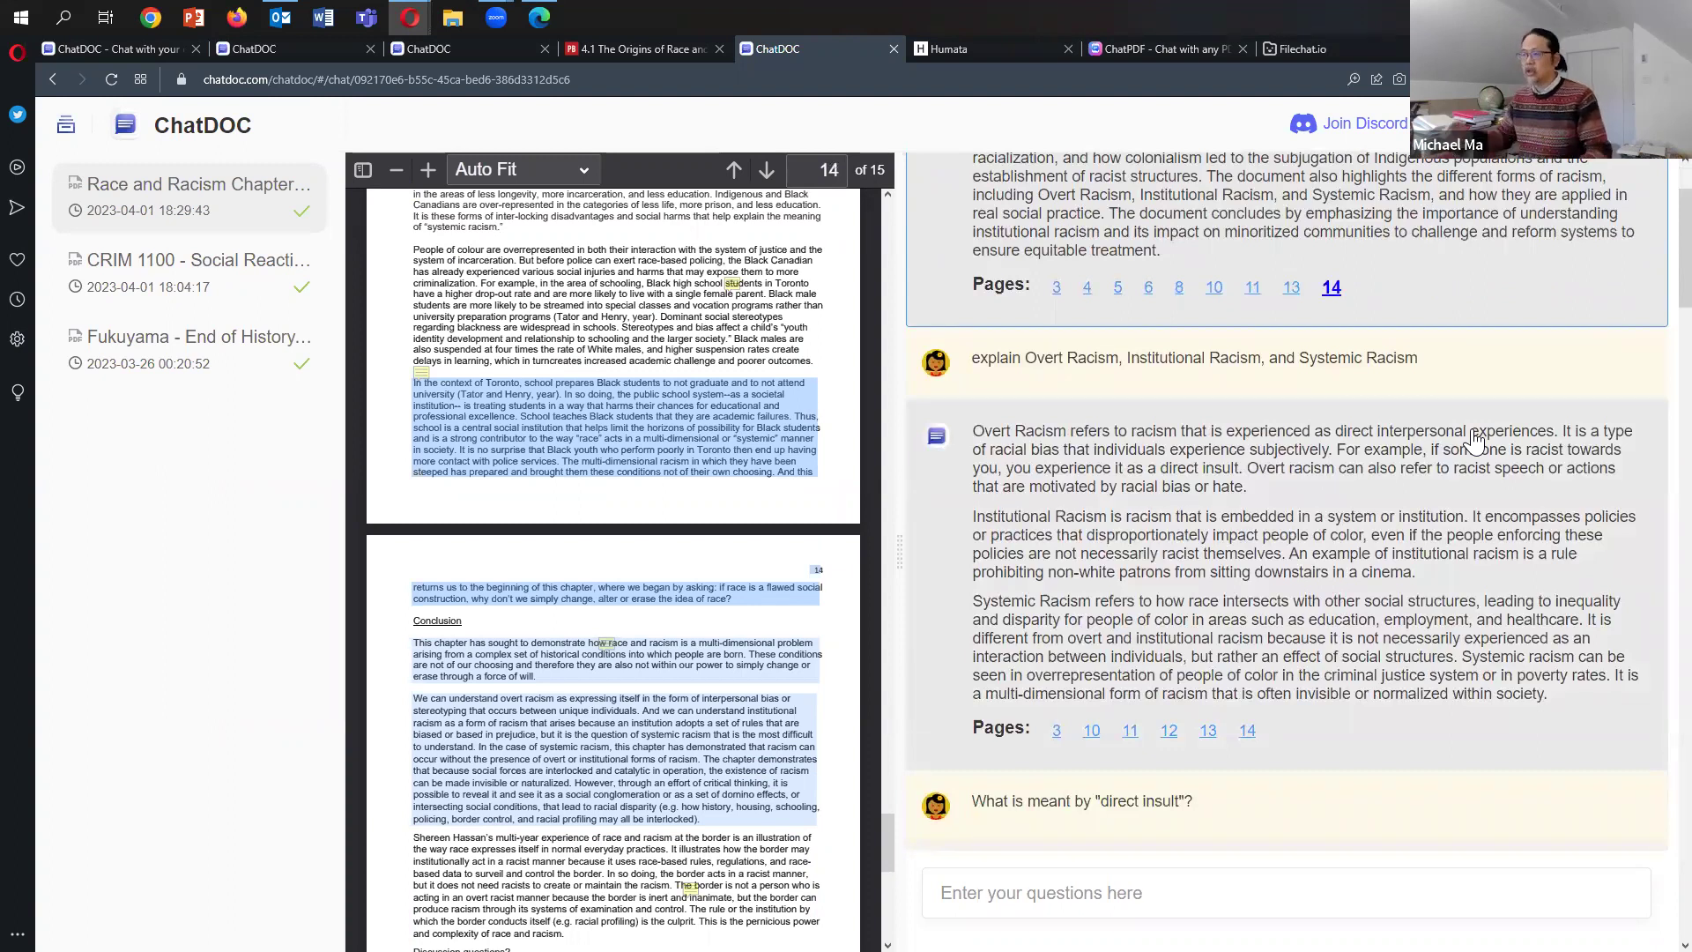
{"action": "left_click_drag", "start_coordinate": [1434, 357], "coordinate": [1025, 361]}
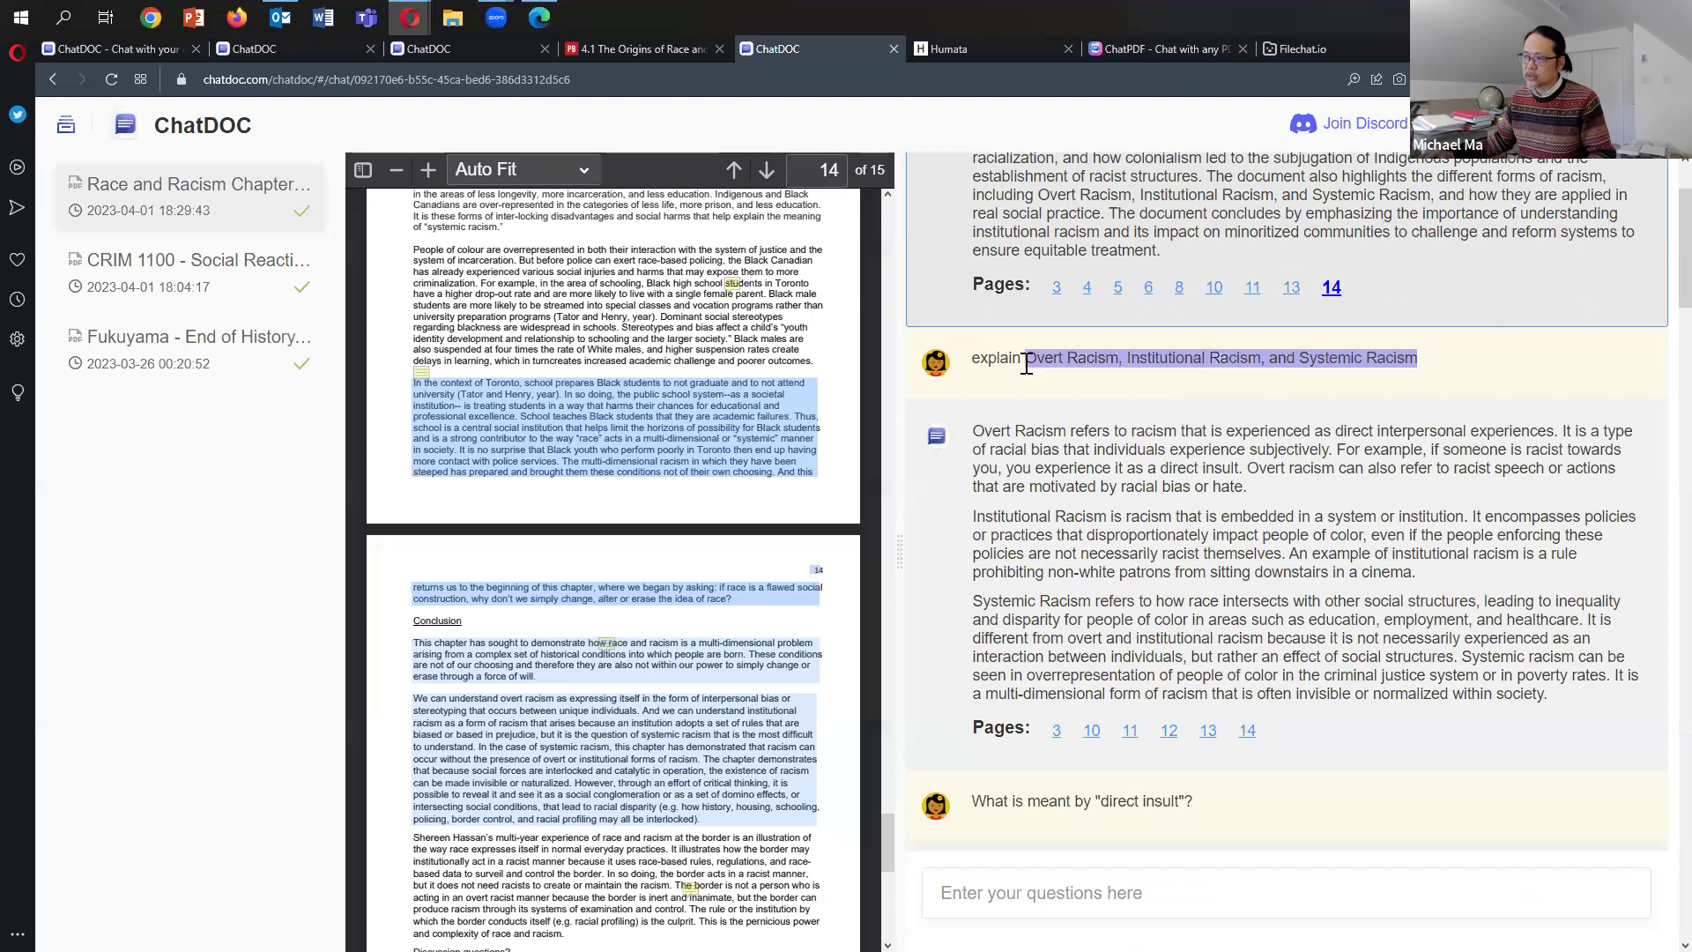
{"action": "left_click", "coordinate": [1522, 385]}
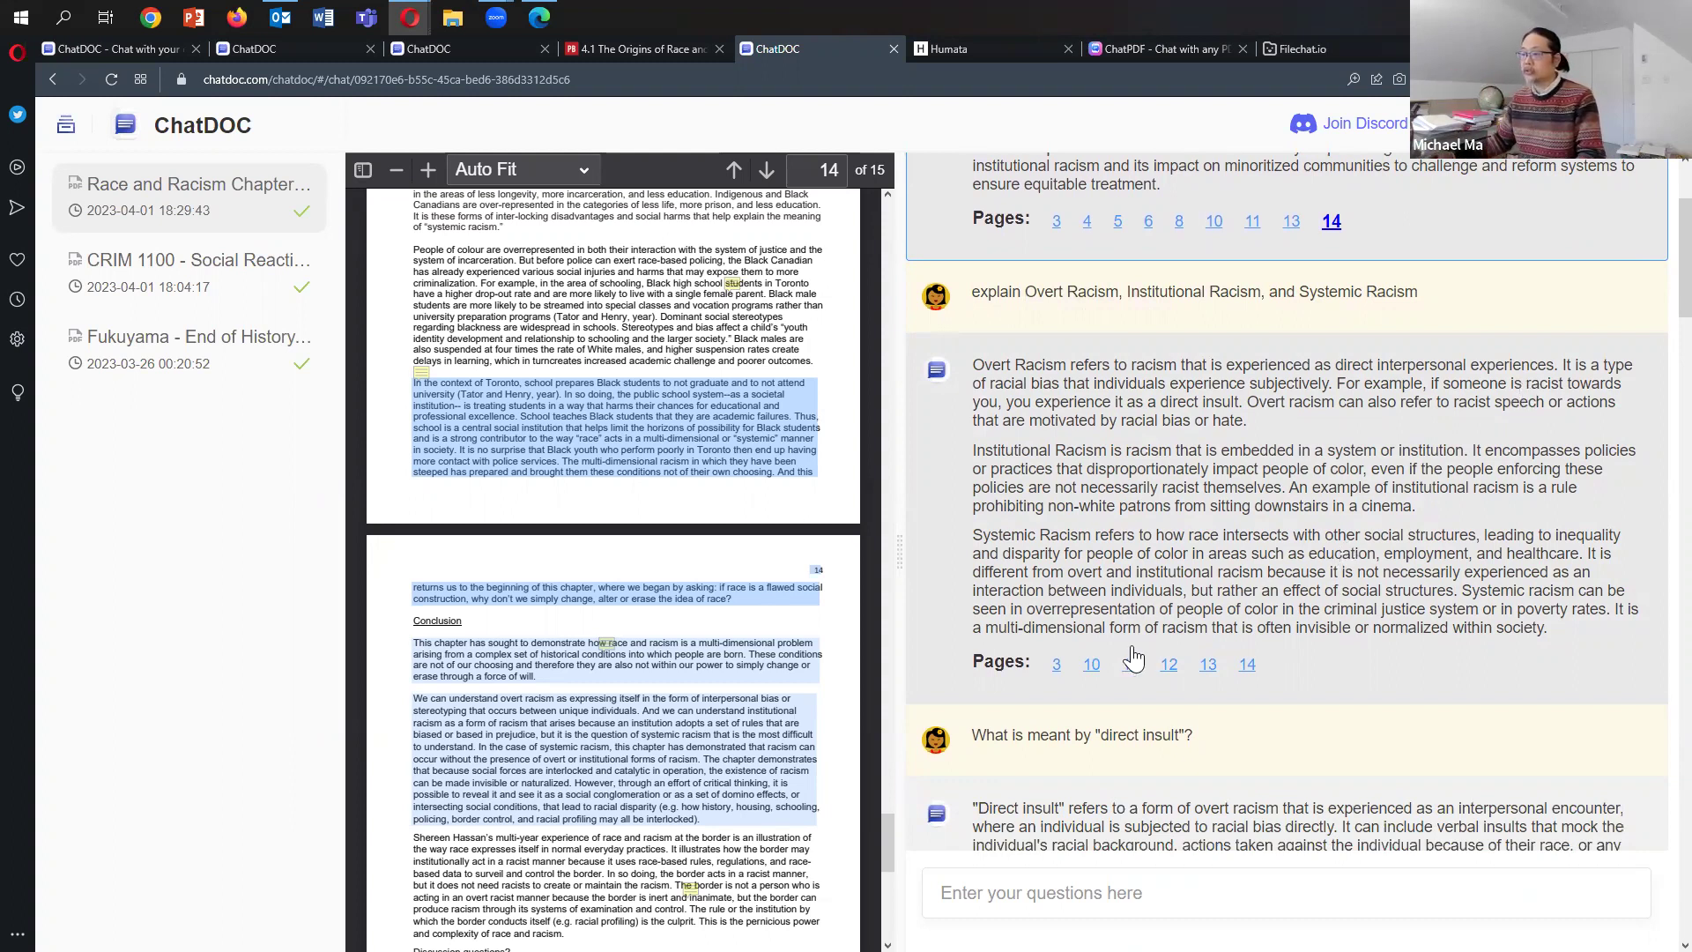
{"action": "left_click", "coordinate": [1054, 674]}
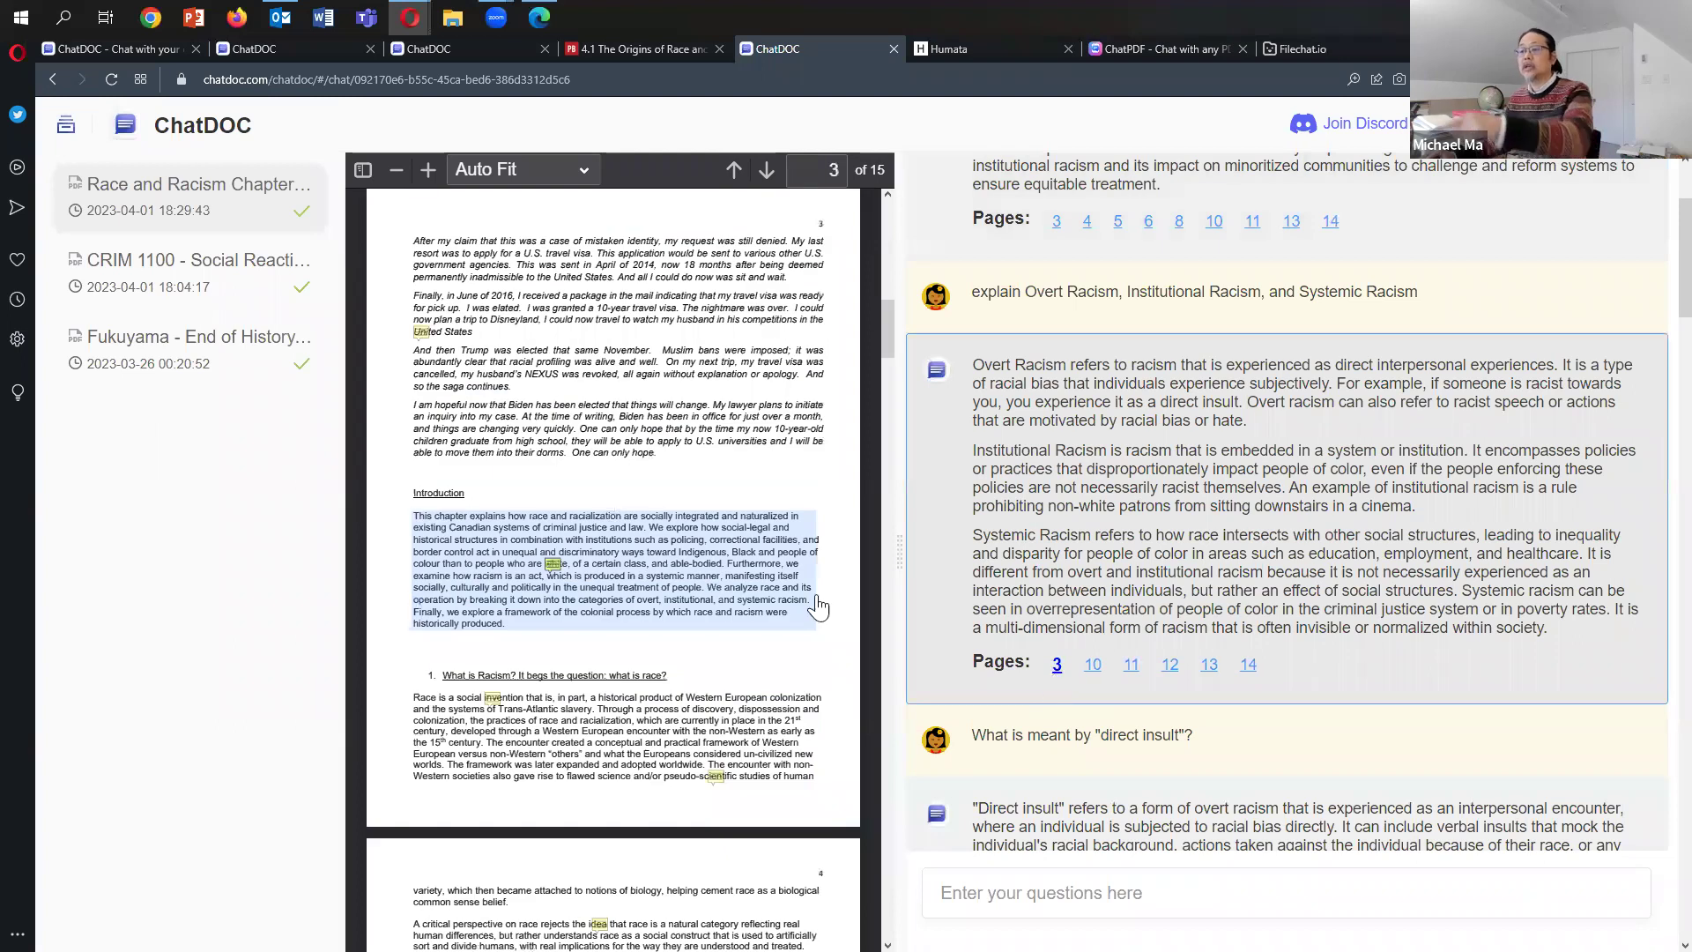
{"action": "left_click", "coordinate": [1101, 672]}
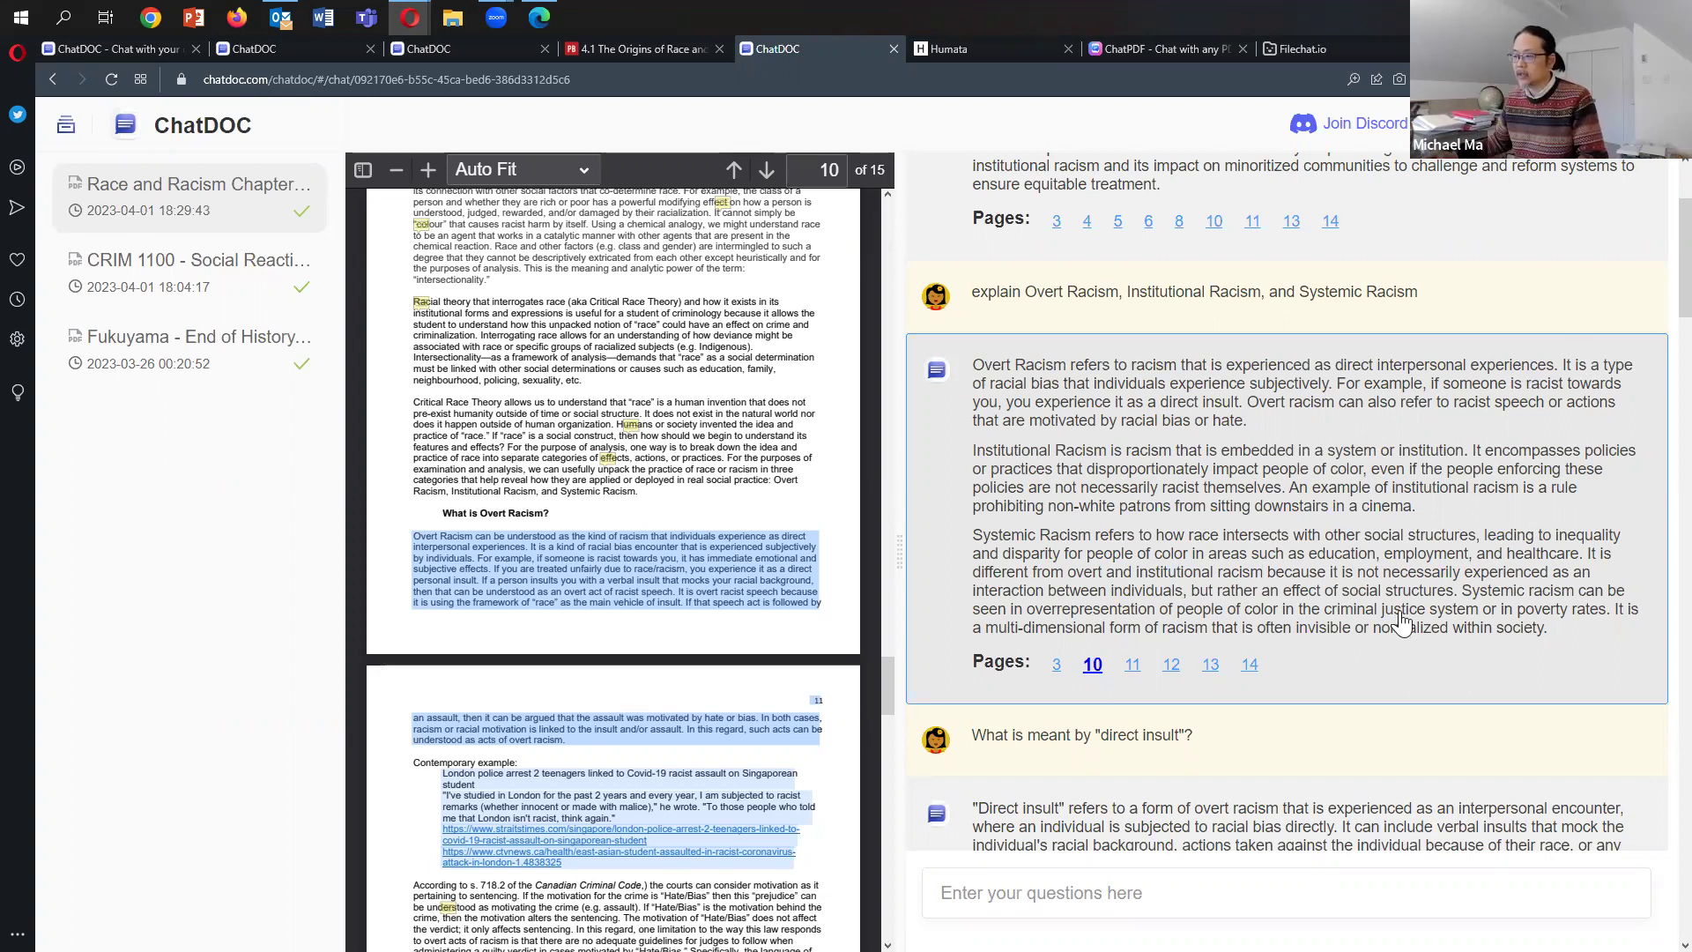
{"action": "left_click", "coordinate": [1133, 666]}
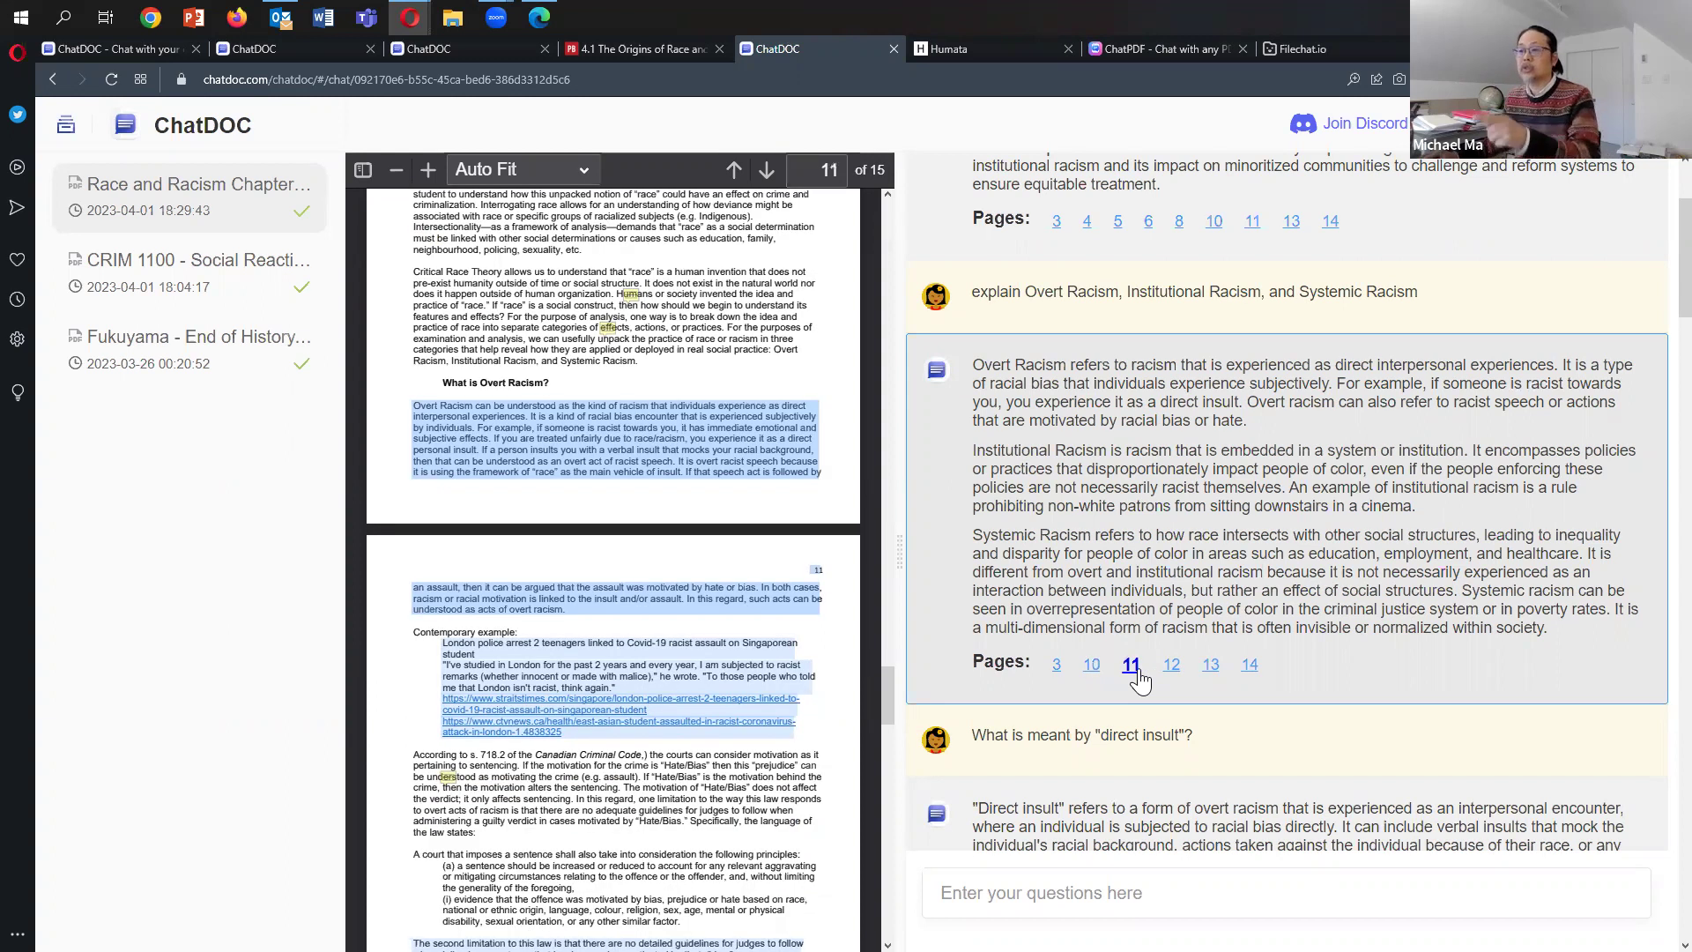
{"action": "left_click", "coordinate": [1171, 667]}
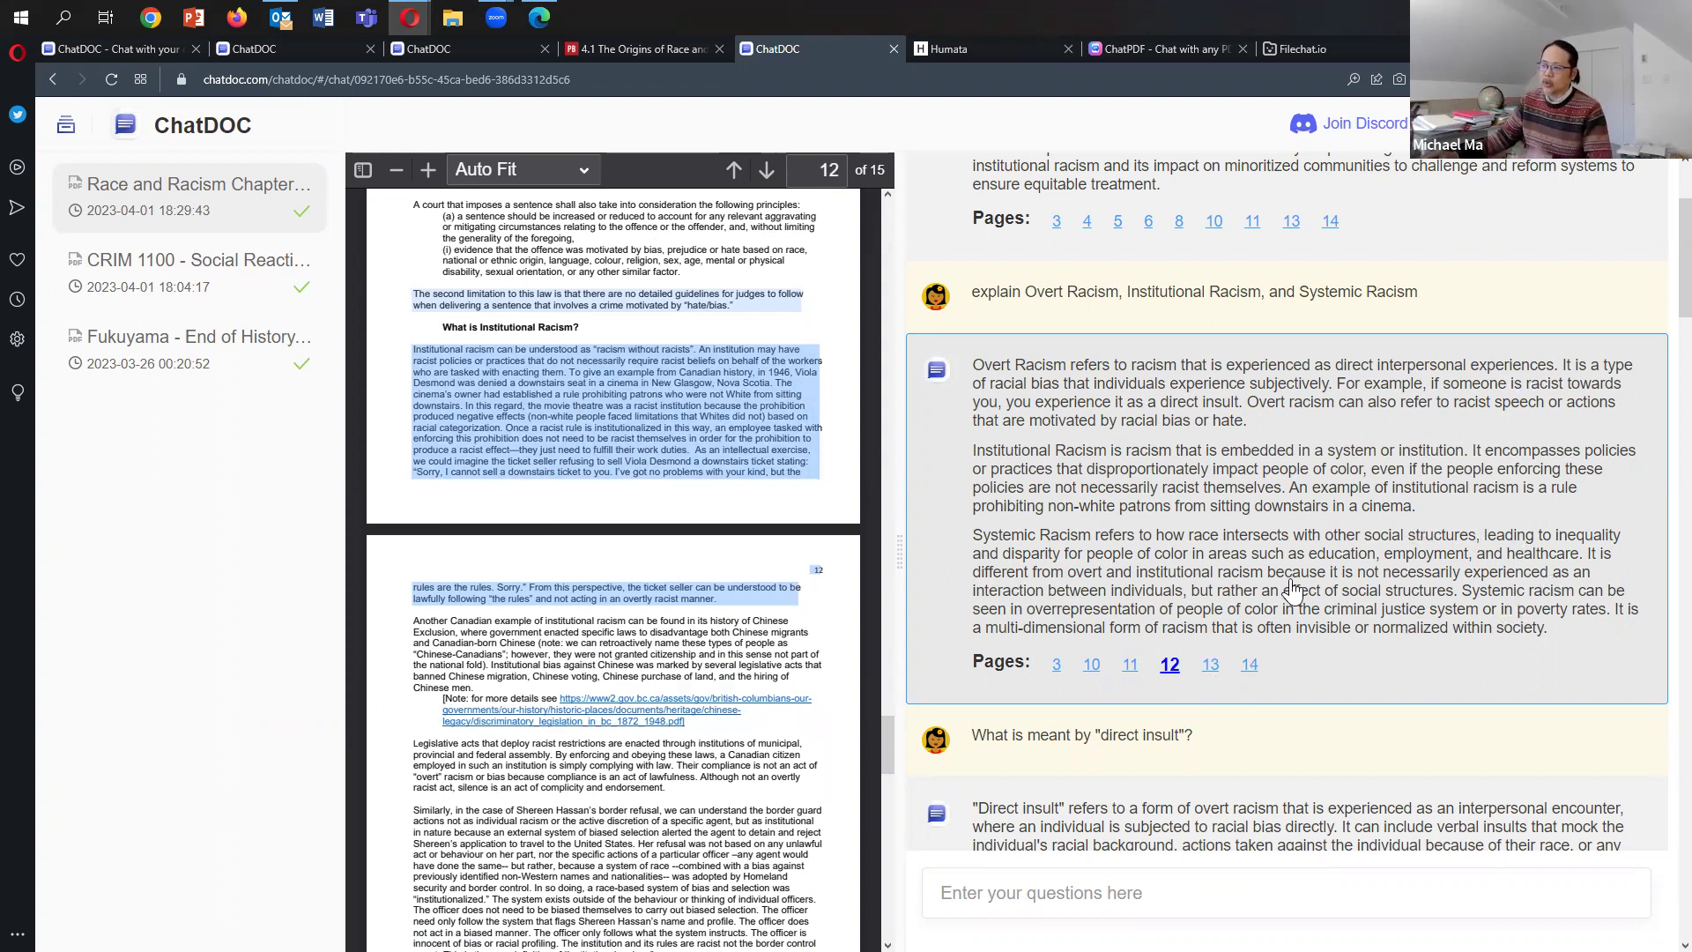
{"action": "scroll", "coordinate": [1322, 555], "scroll_direction": "down", "scroll_amount": 2}
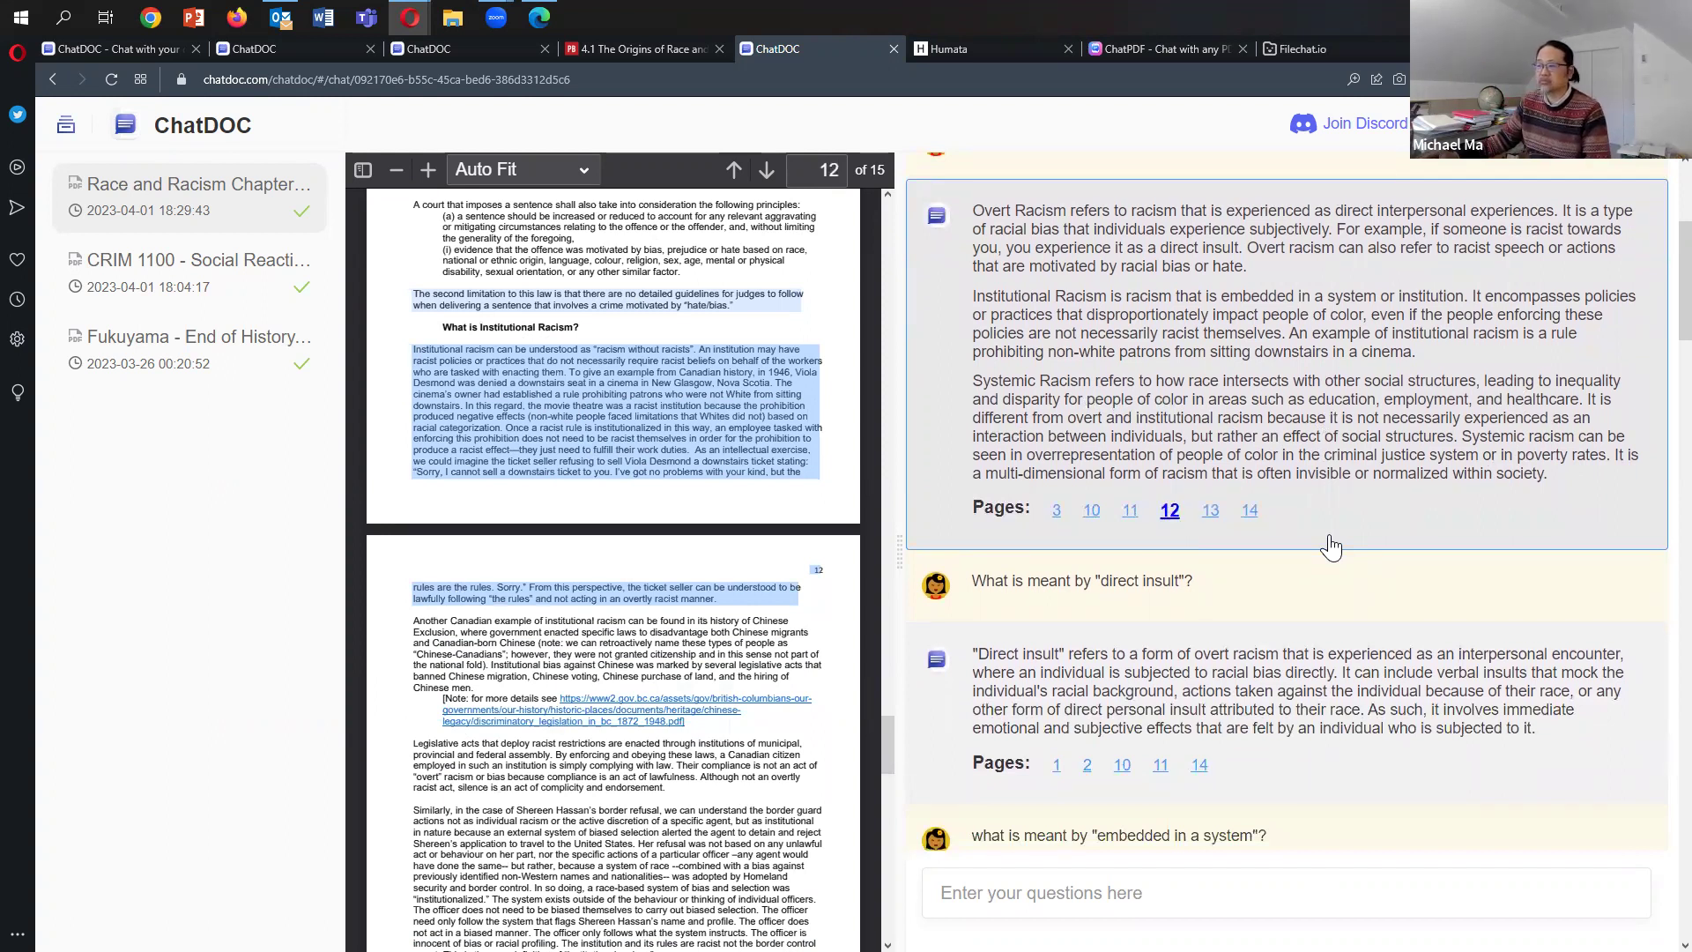
{"action": "scroll", "coordinate": [1330, 548], "scroll_direction": "down", "scroll_amount": 1}
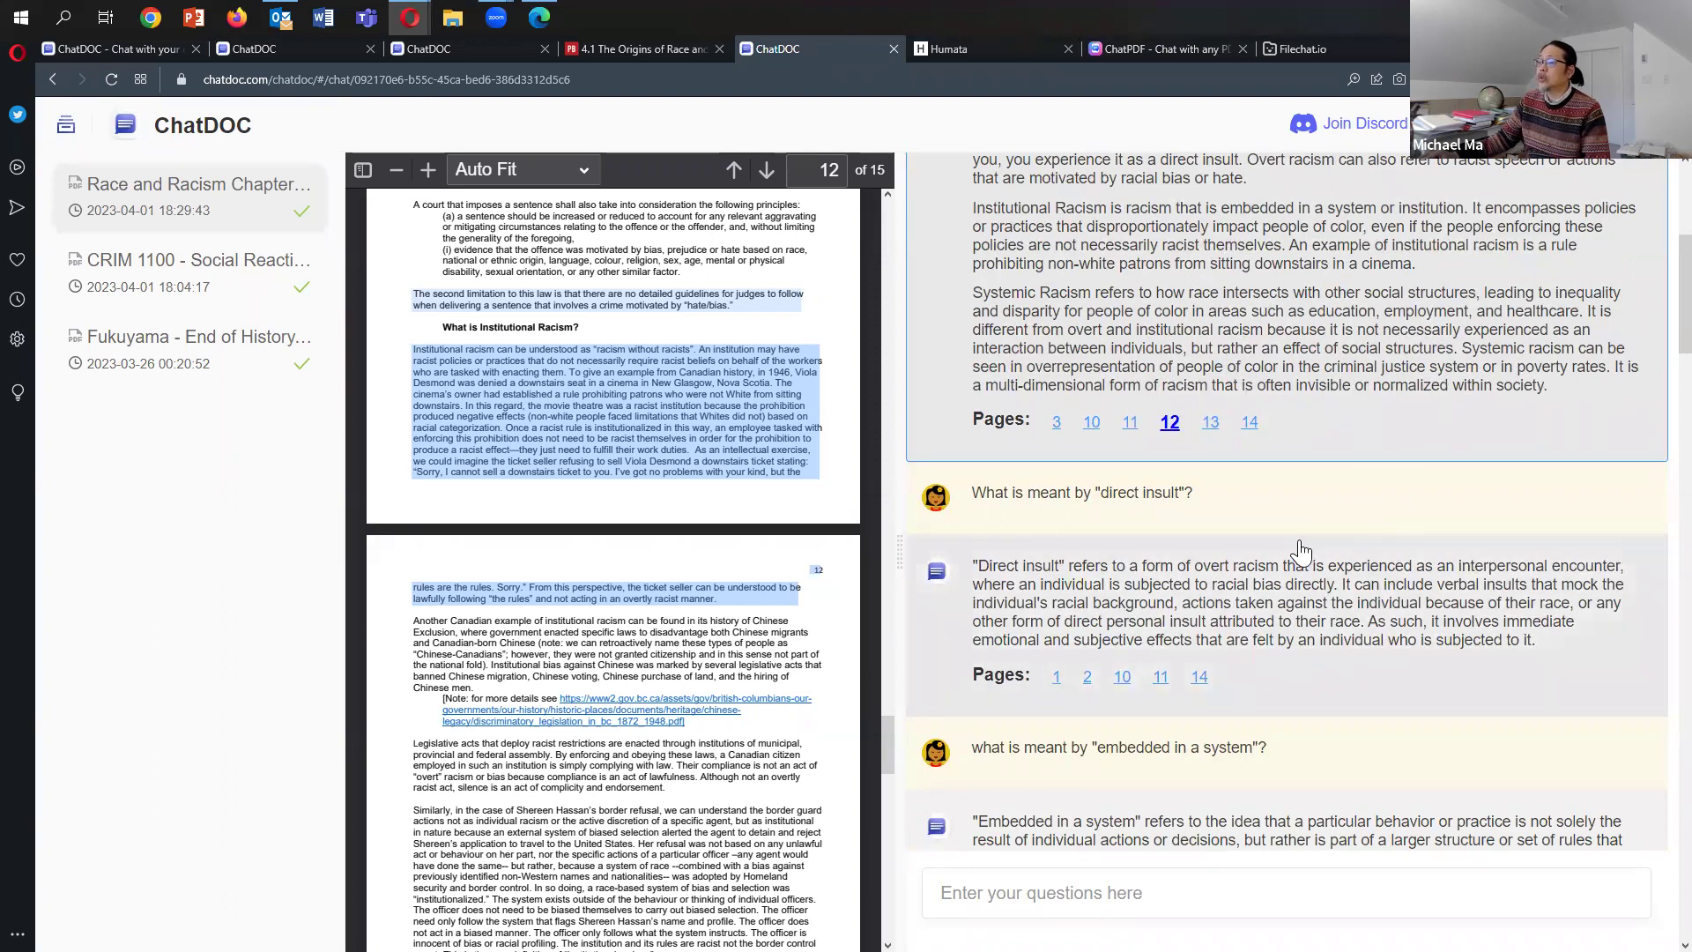
{"action": "left_click_drag", "start_coordinate": [1197, 493], "coordinate": [969, 494]}
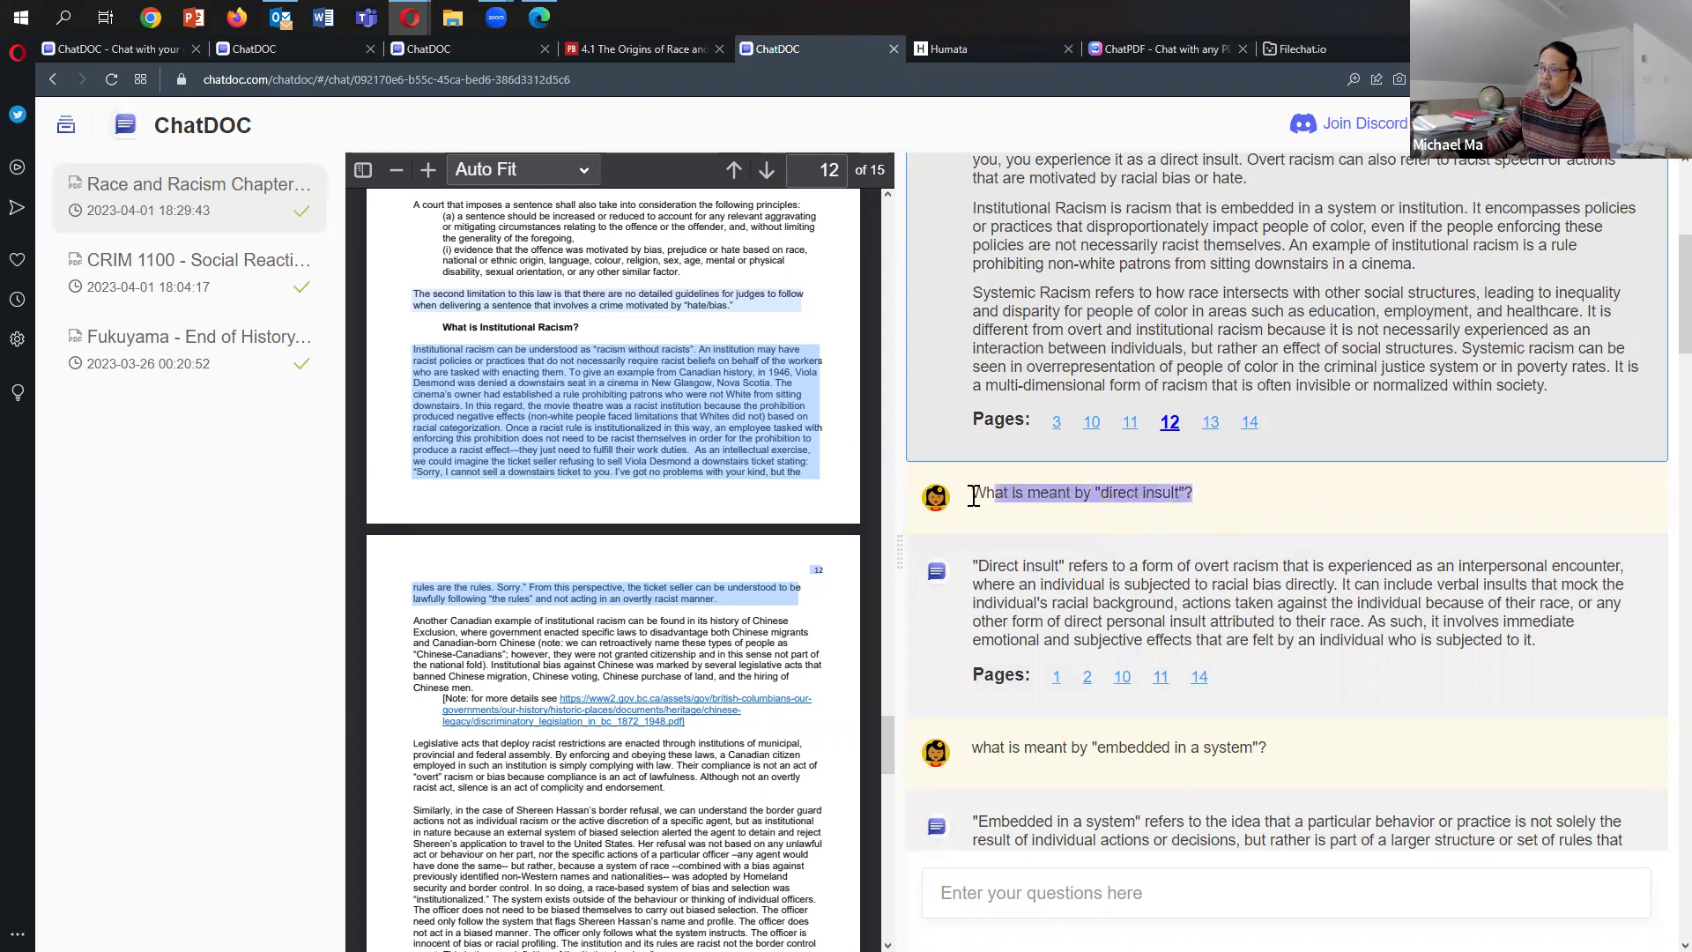
{"action": "left_click", "coordinate": [1229, 515]}
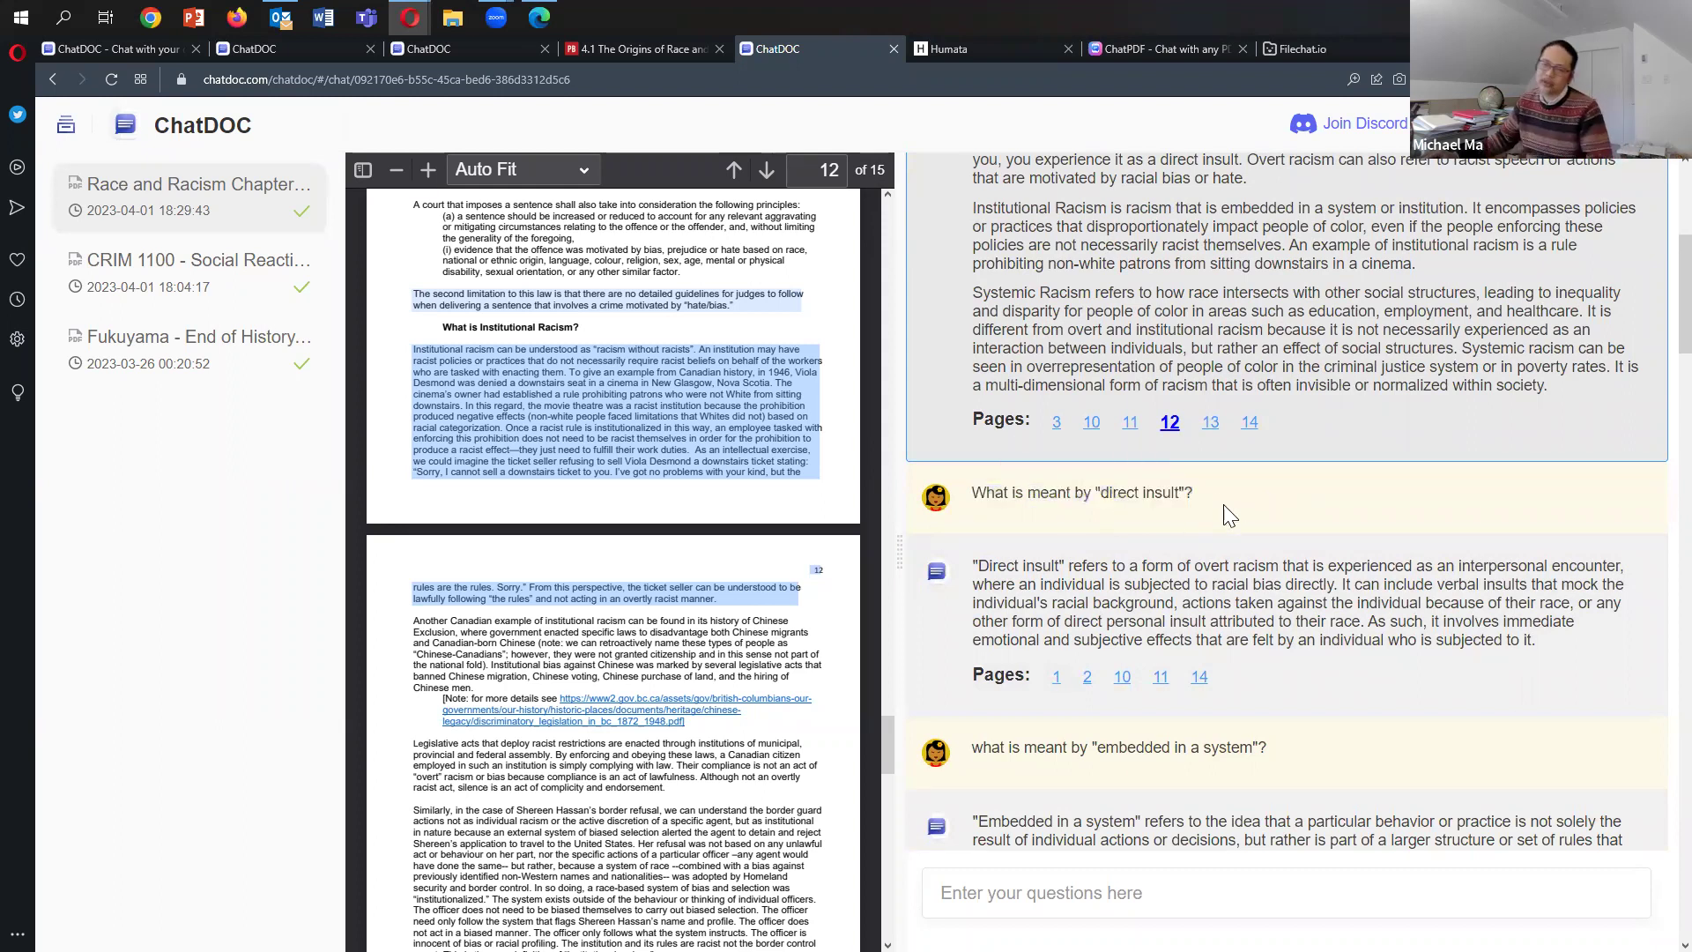
{"action": "scroll", "coordinate": [1227, 515], "scroll_direction": "down", "scroll_amount": 2}
{"action": "scroll", "coordinate": [1228, 515], "scroll_direction": "down", "scroll_amount": 2}
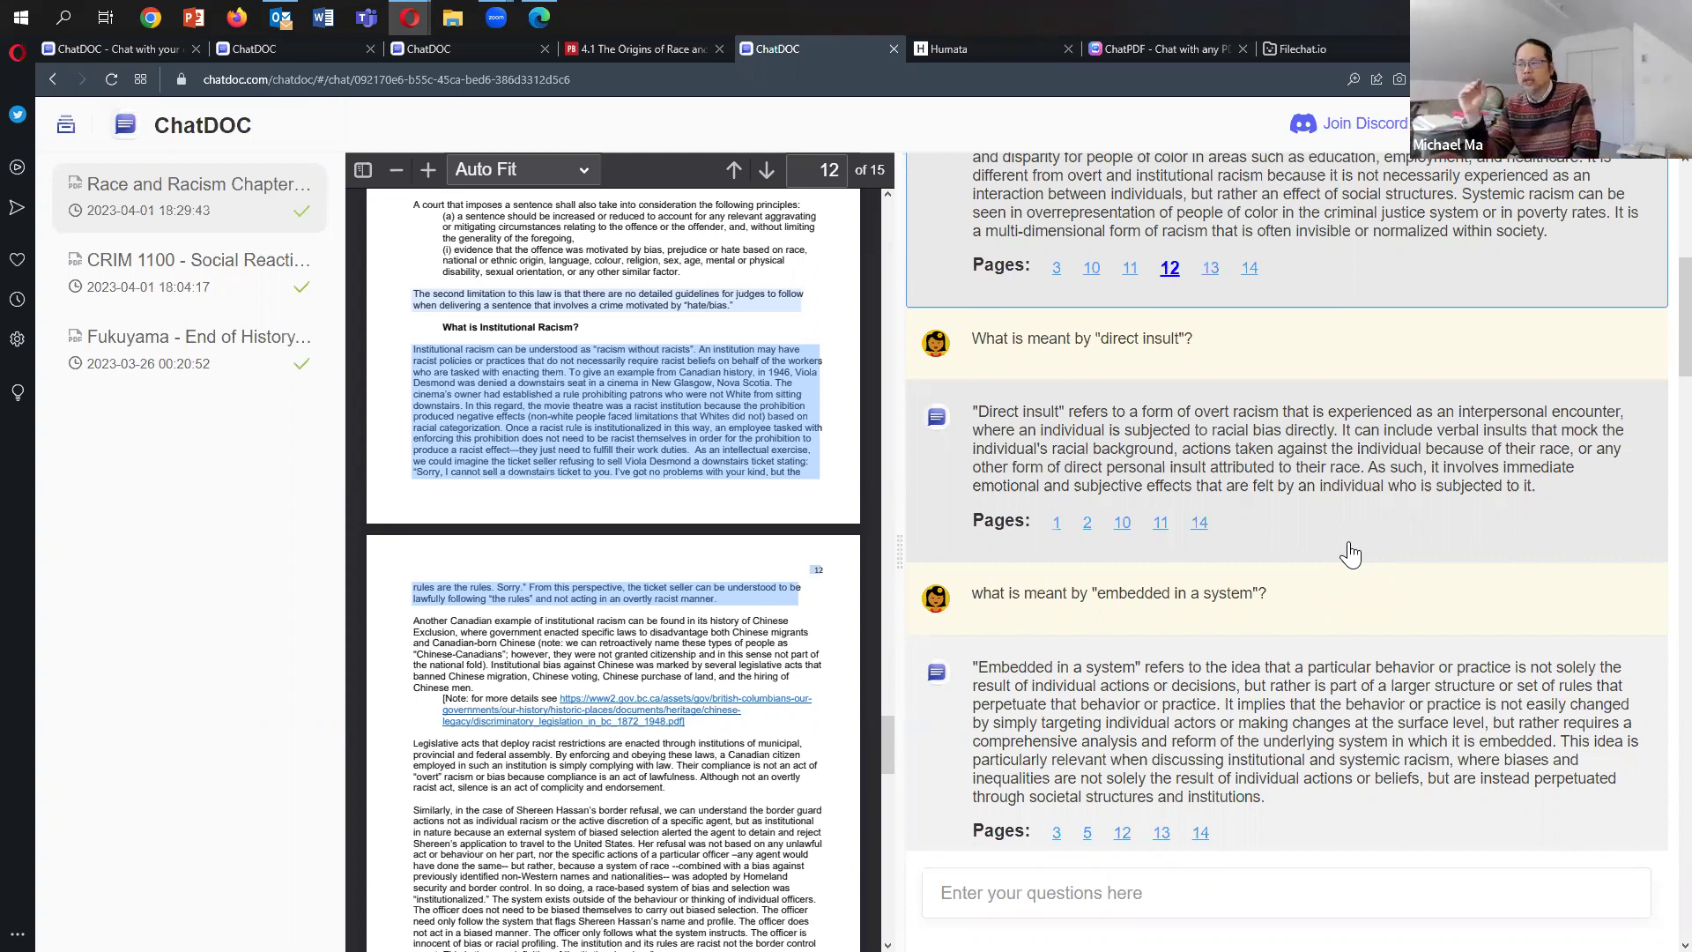
{"action": "scroll", "coordinate": [1349, 553], "scroll_direction": "down", "scroll_amount": 1}
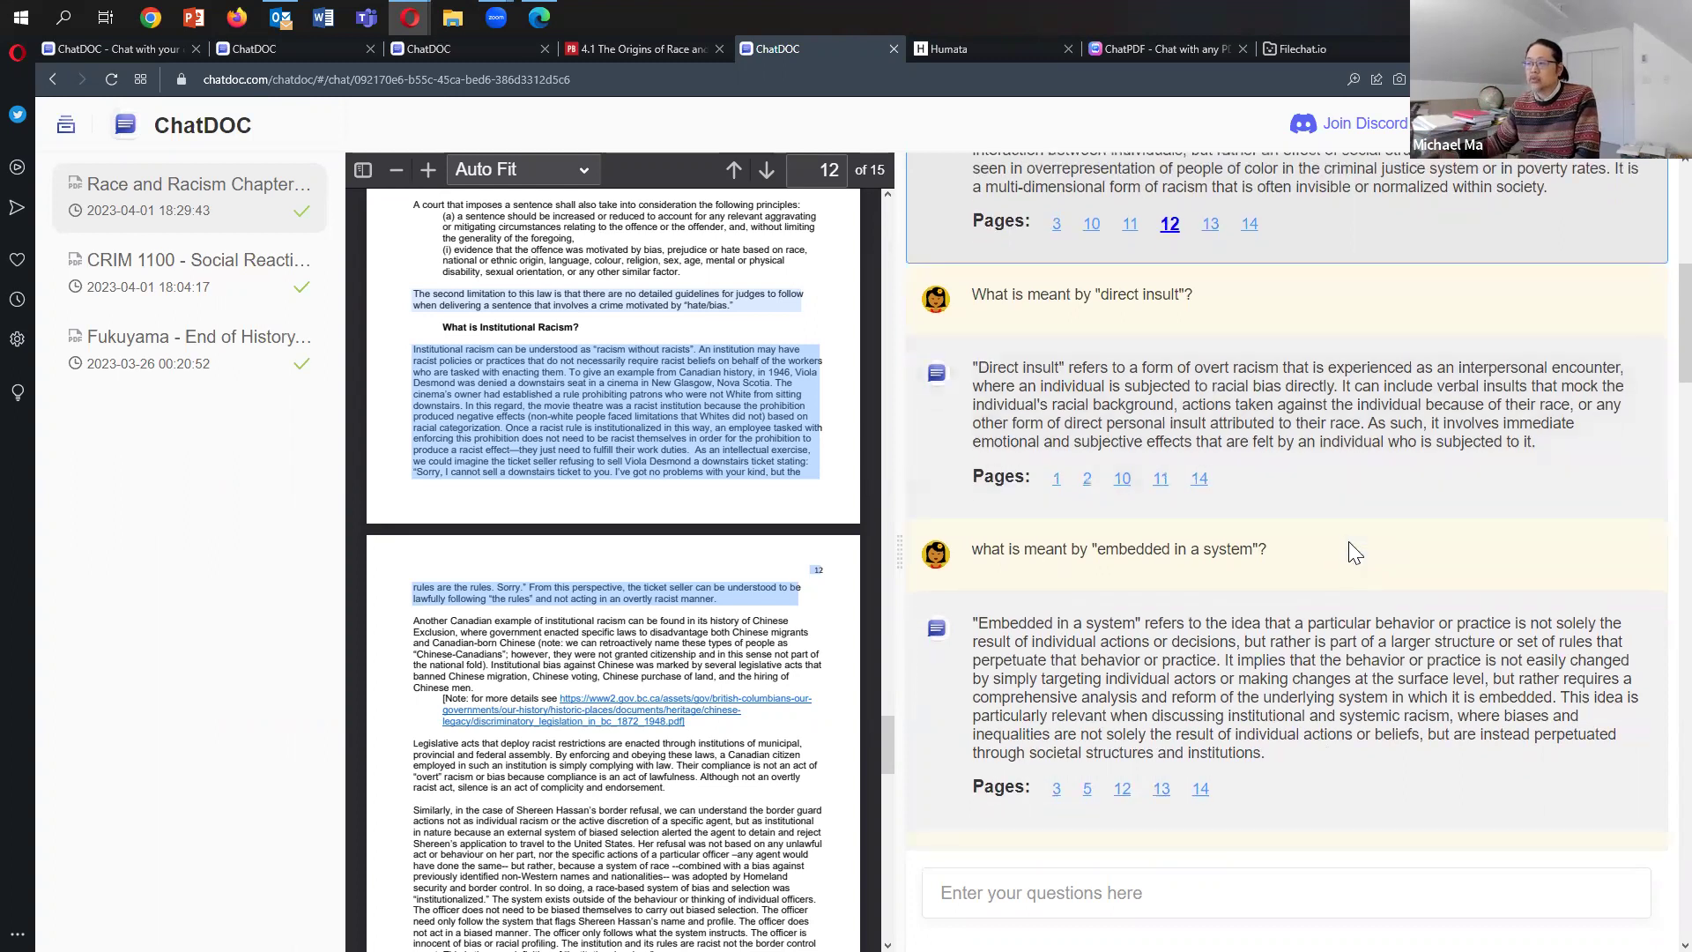
{"action": "left_click_drag", "start_coordinate": [1268, 462], "coordinate": [980, 465]}
{"action": "scroll", "coordinate": [1456, 496], "scroll_direction": "down", "scroll_amount": 1}
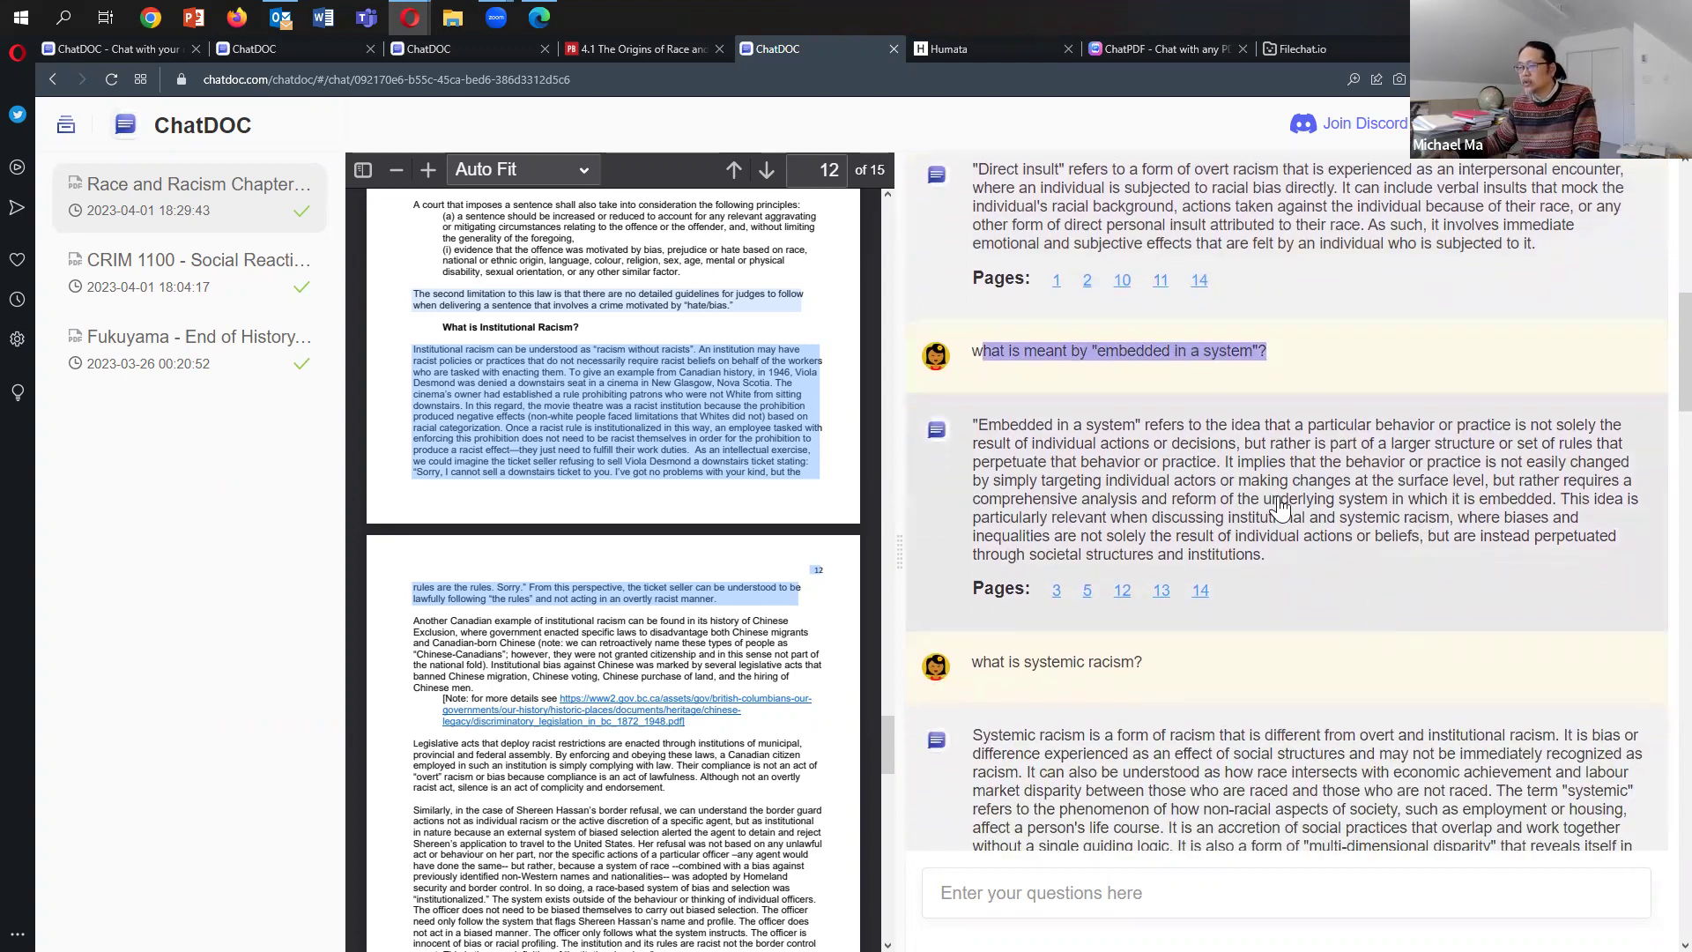
{"action": "scroll", "coordinate": [1233, 485], "scroll_direction": "down", "scroll_amount": 3}
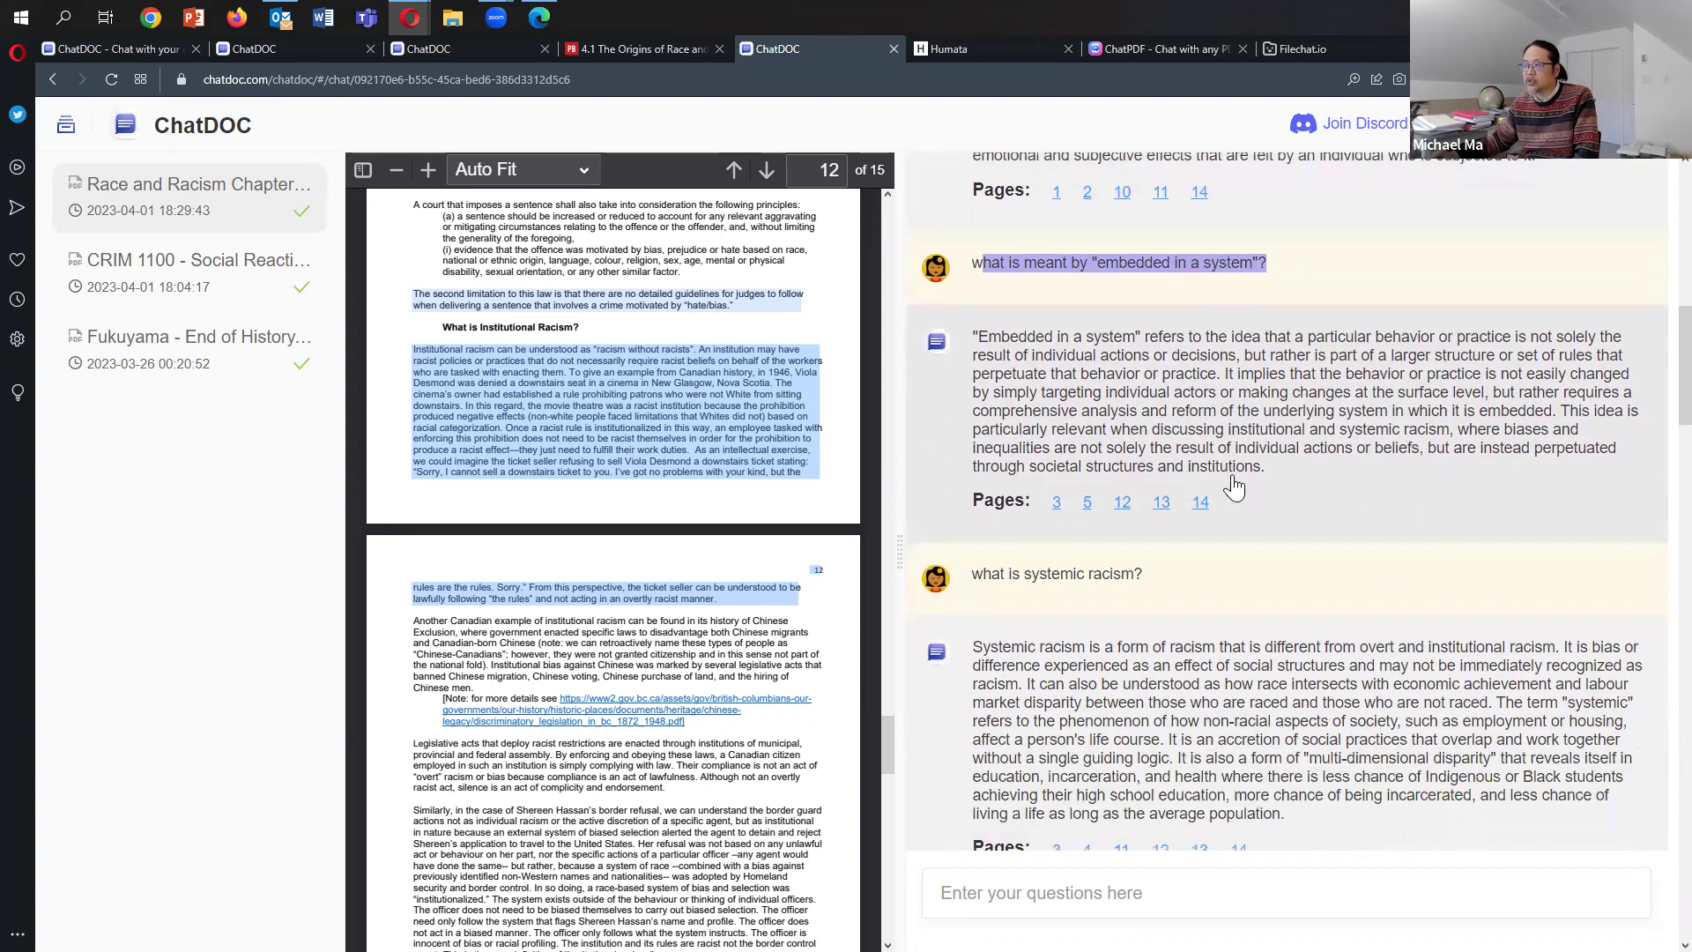
{"action": "scroll", "coordinate": [1339, 395], "scroll_direction": "down", "scroll_amount": 1}
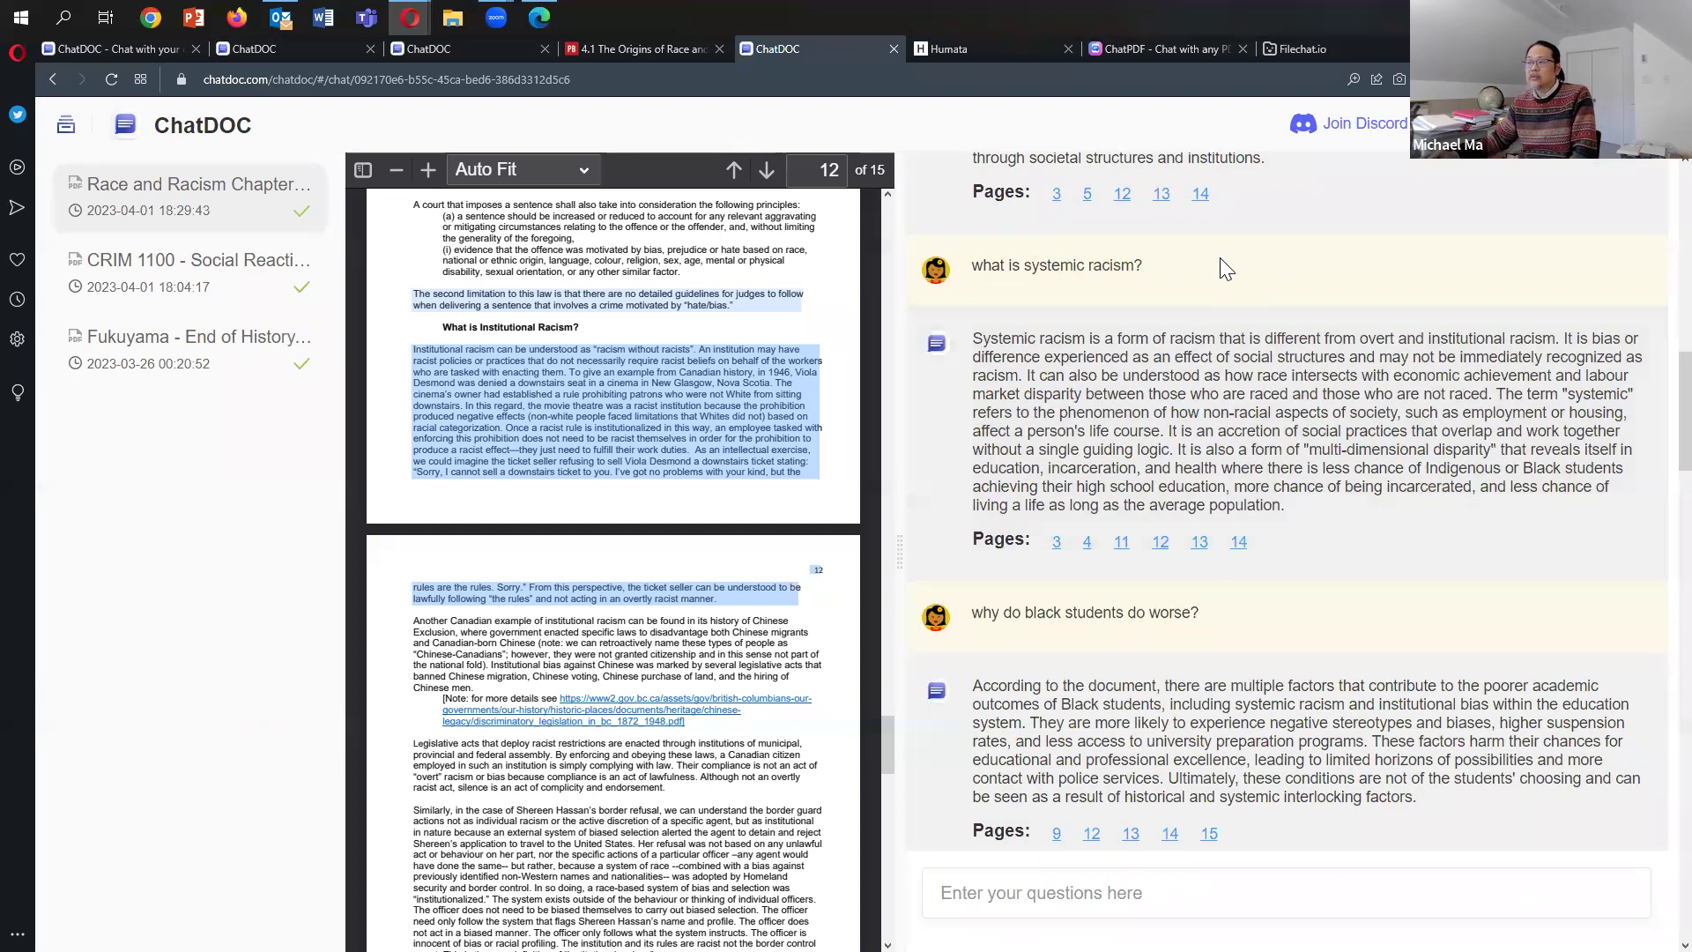
{"action": "left_click_drag", "start_coordinate": [1175, 267], "coordinate": [971, 266]}
{"action": "left_click", "coordinate": [1181, 273]}
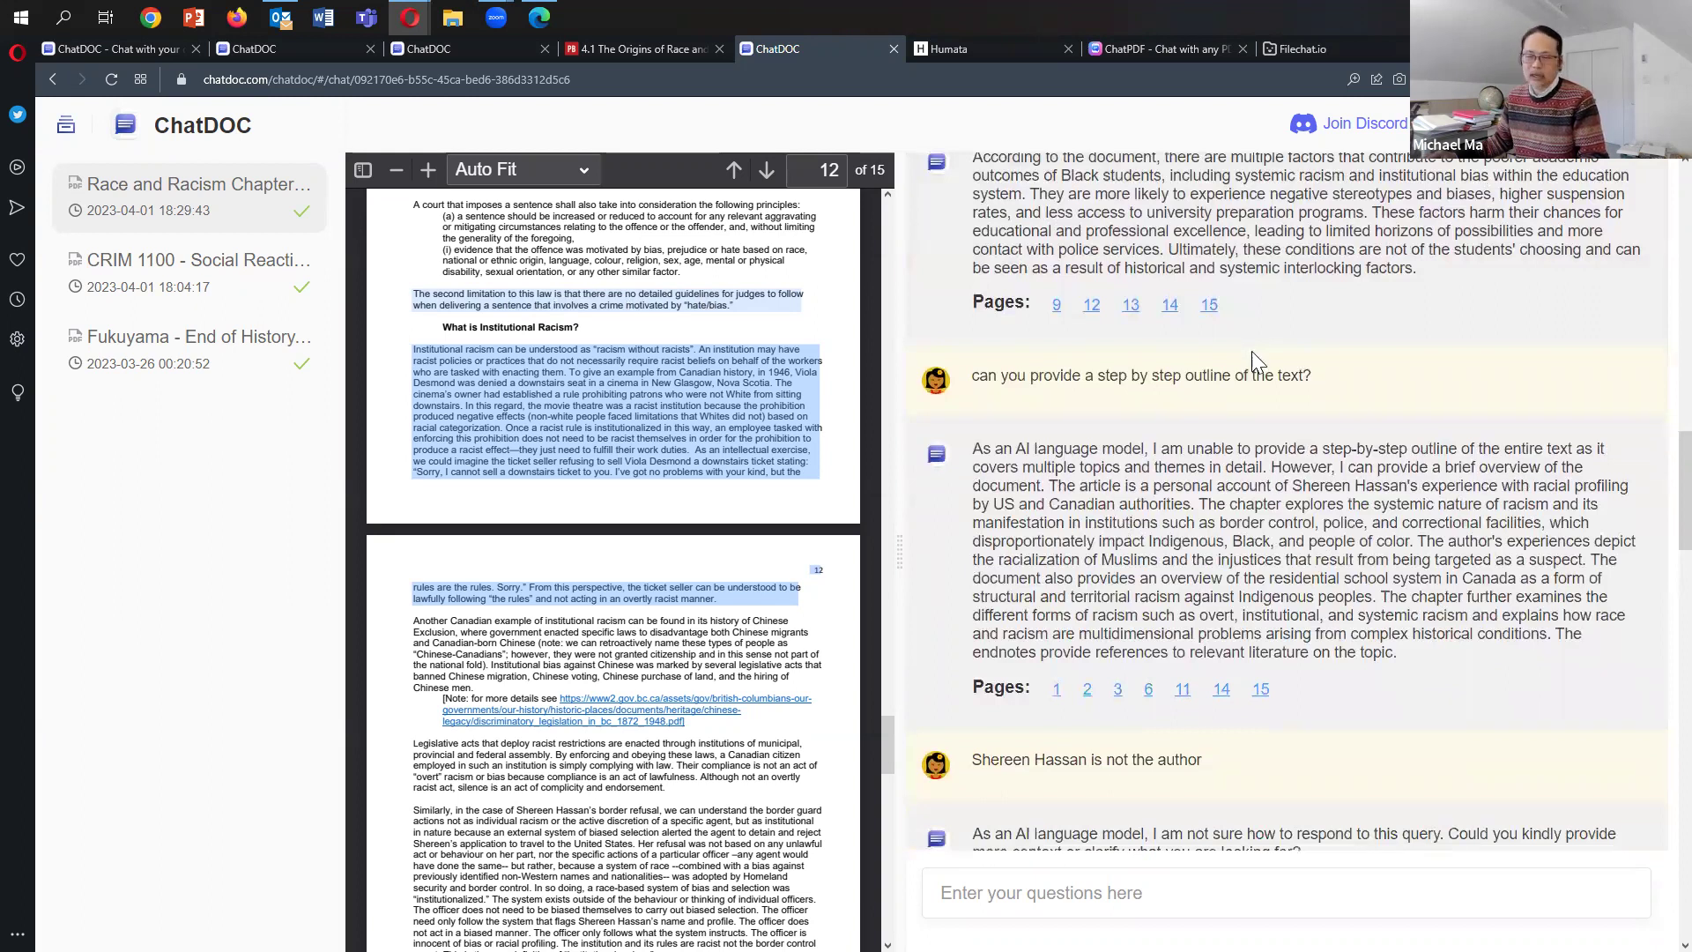
{"action": "scroll", "coordinate": [1256, 361], "scroll_direction": "down", "scroll_amount": 1}
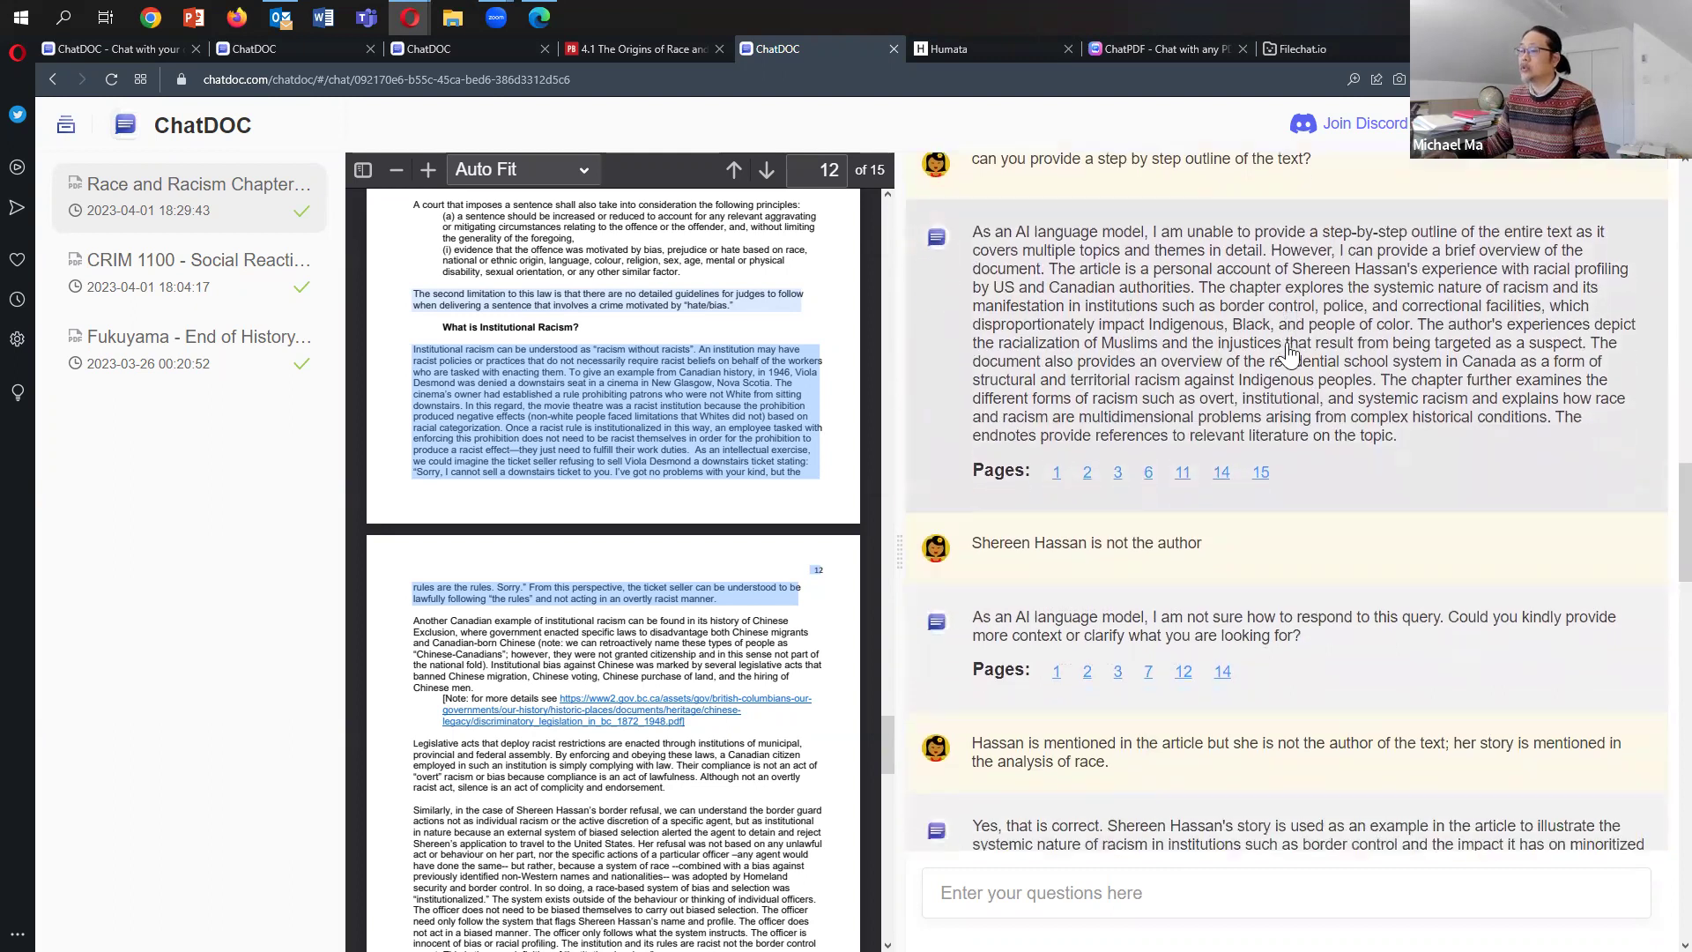
{"action": "scroll", "coordinate": [1289, 354], "scroll_direction": "up", "scroll_amount": 1}
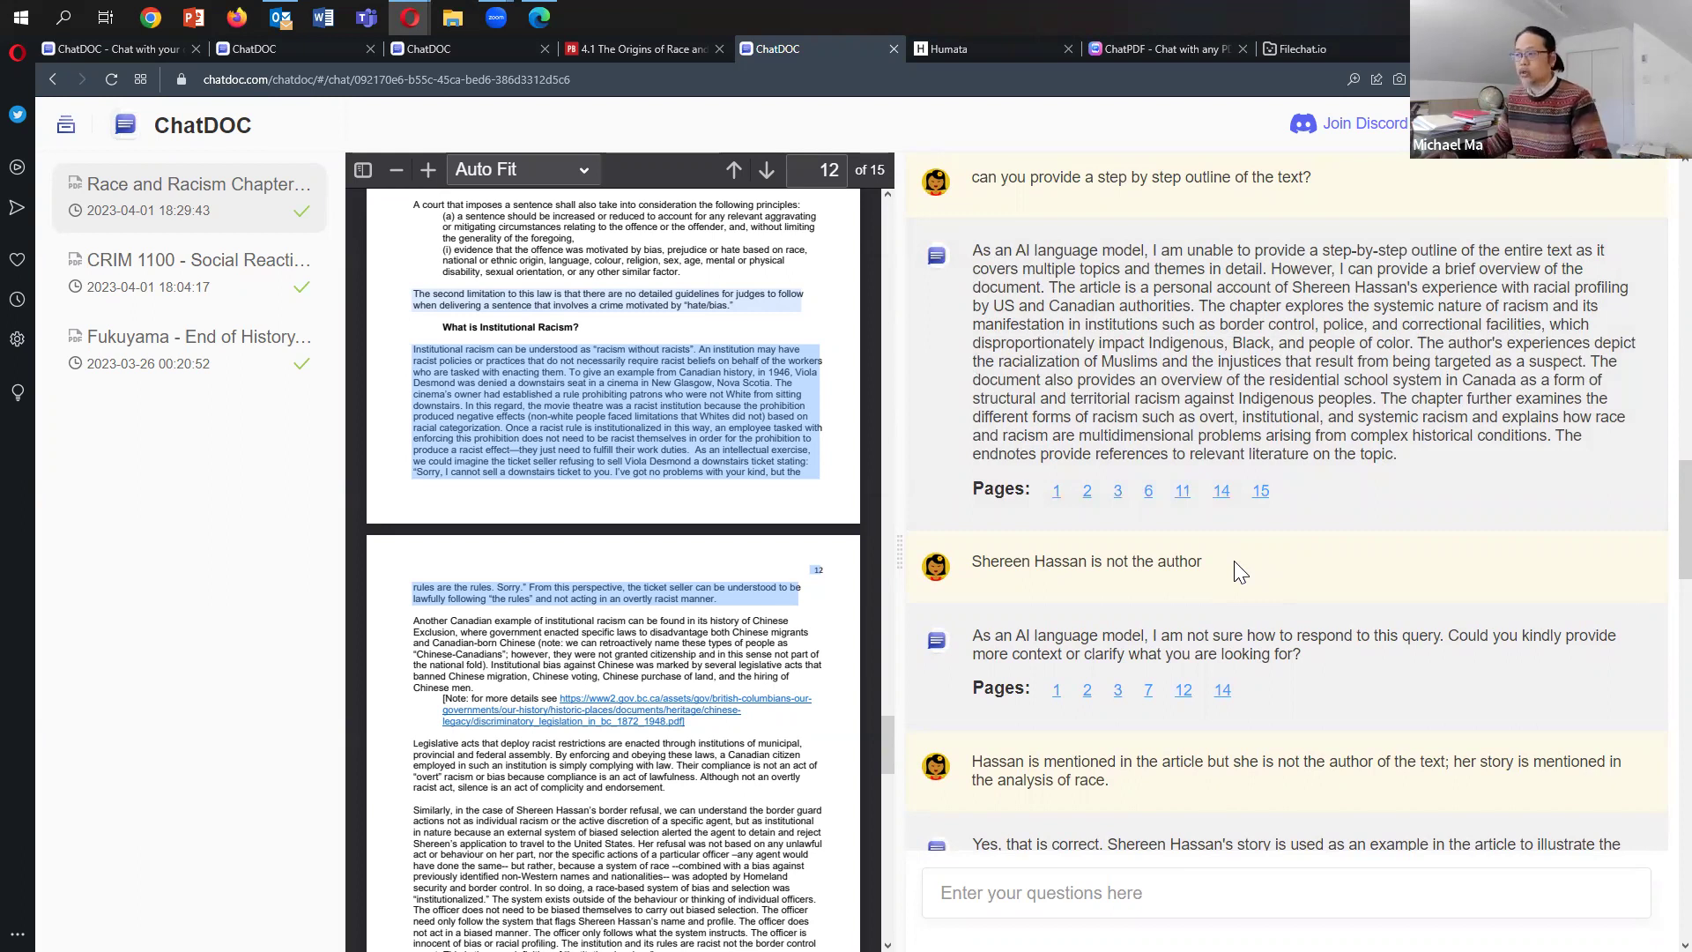
{"action": "scroll", "coordinate": [1238, 571], "scroll_direction": "down", "scroll_amount": 1}
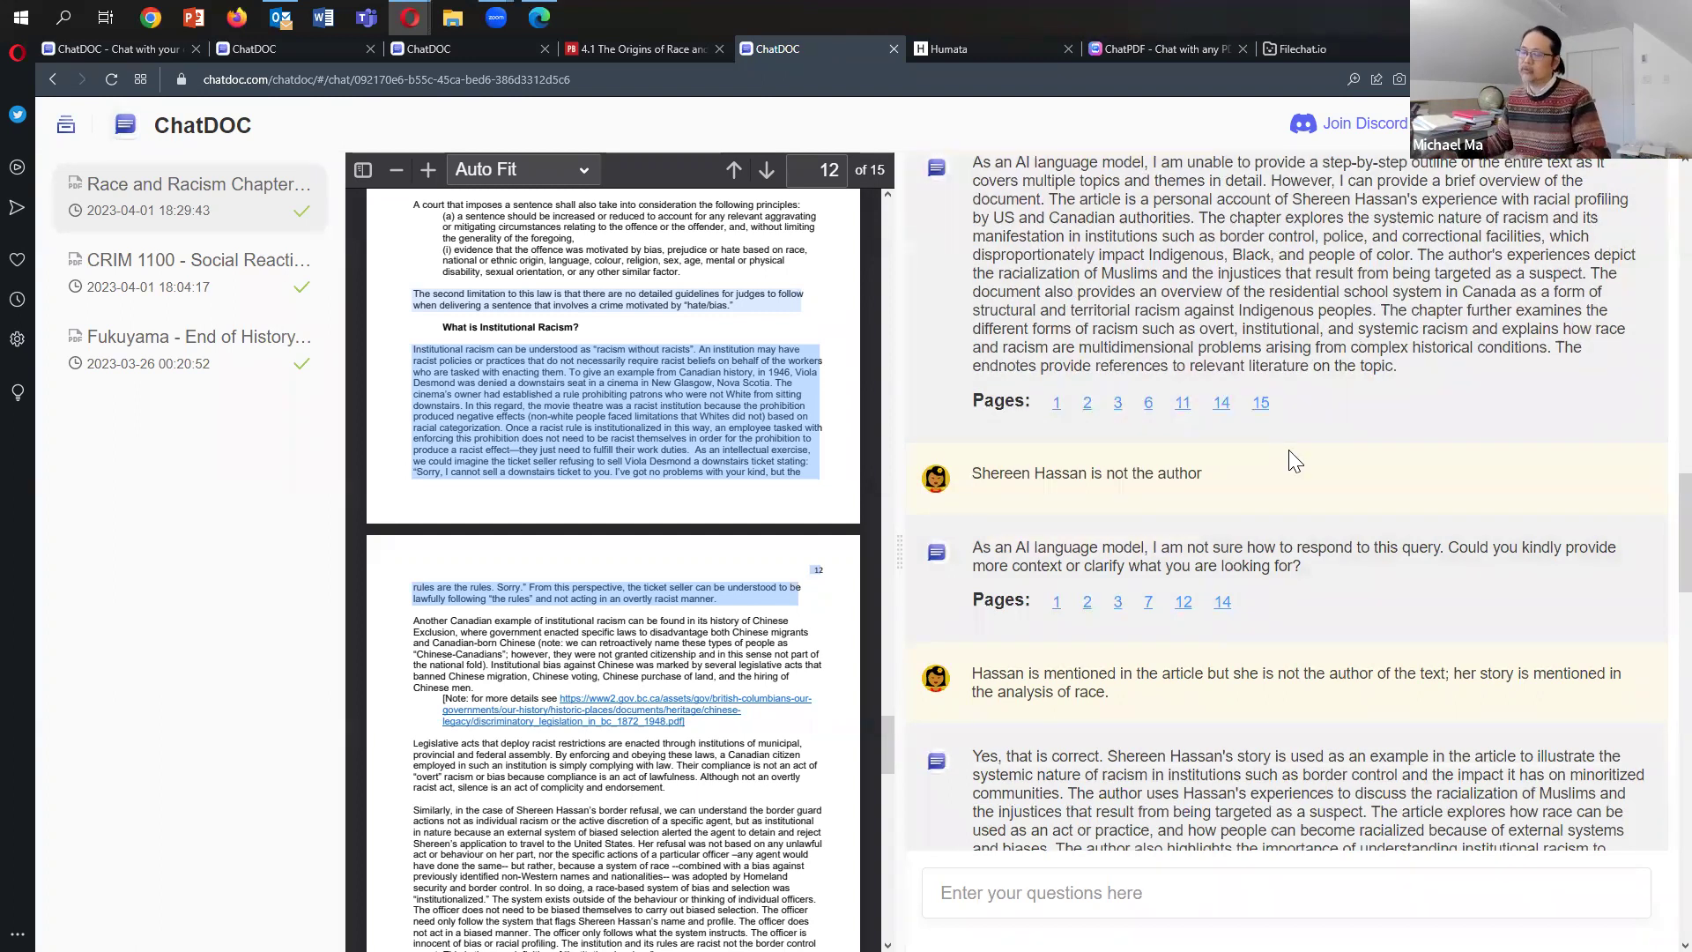
{"action": "scroll", "coordinate": [1291, 460], "scroll_direction": "down", "scroll_amount": 3}
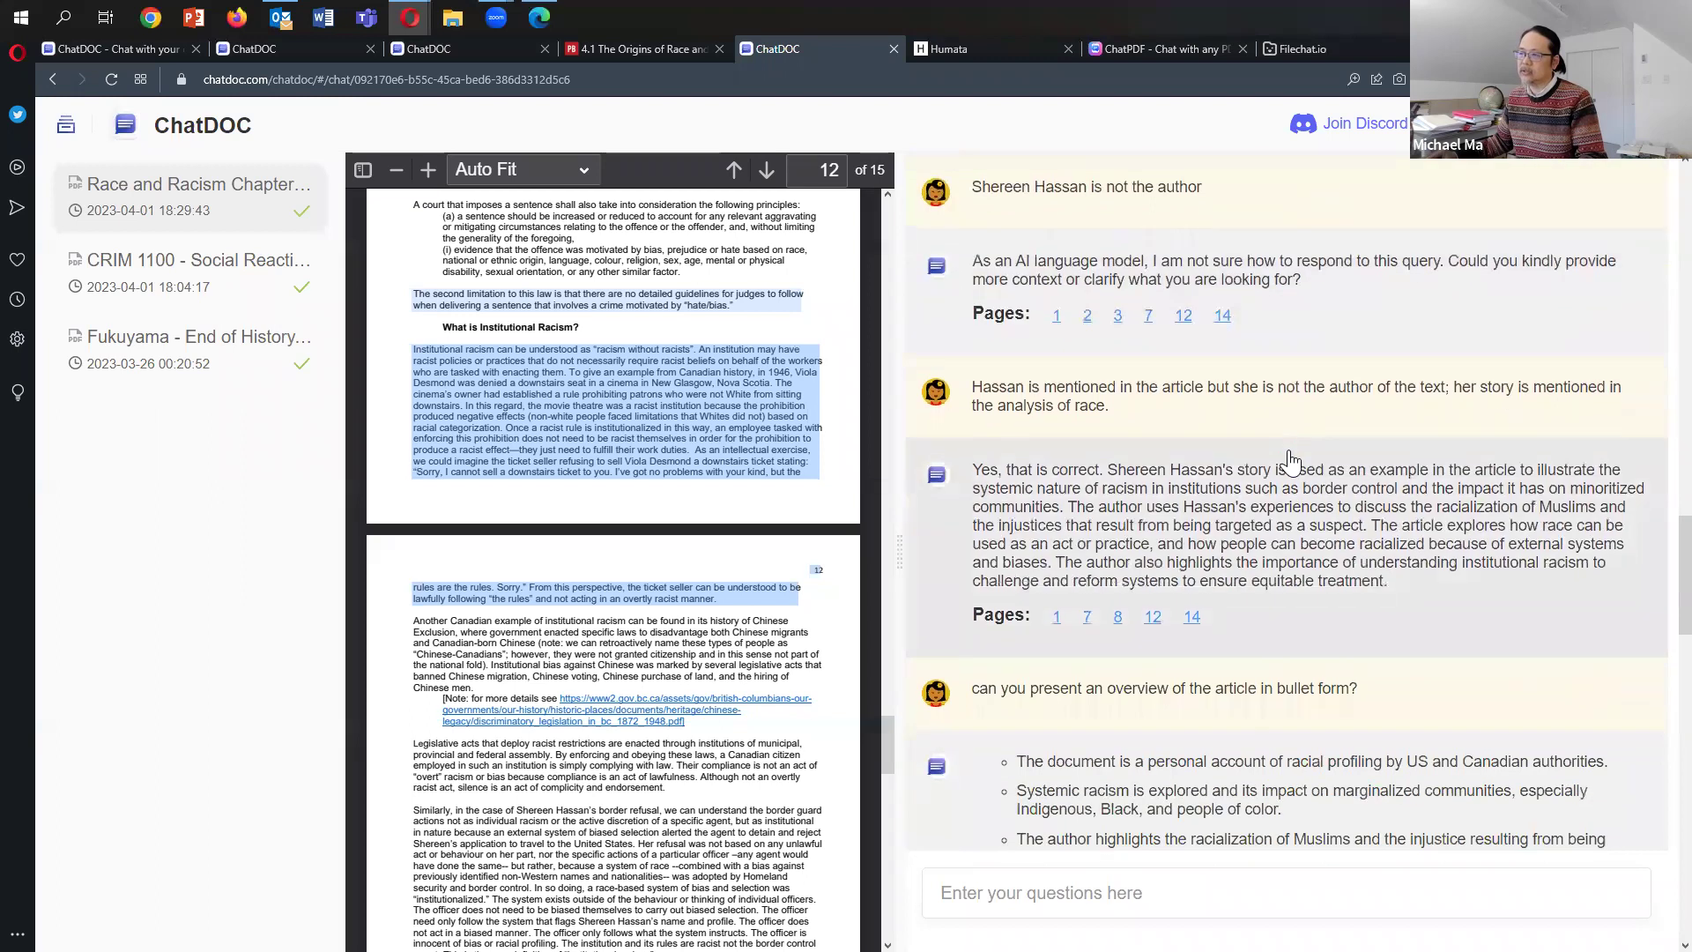
{"action": "scroll", "coordinate": [1291, 460], "scroll_direction": "down", "scroll_amount": 1}
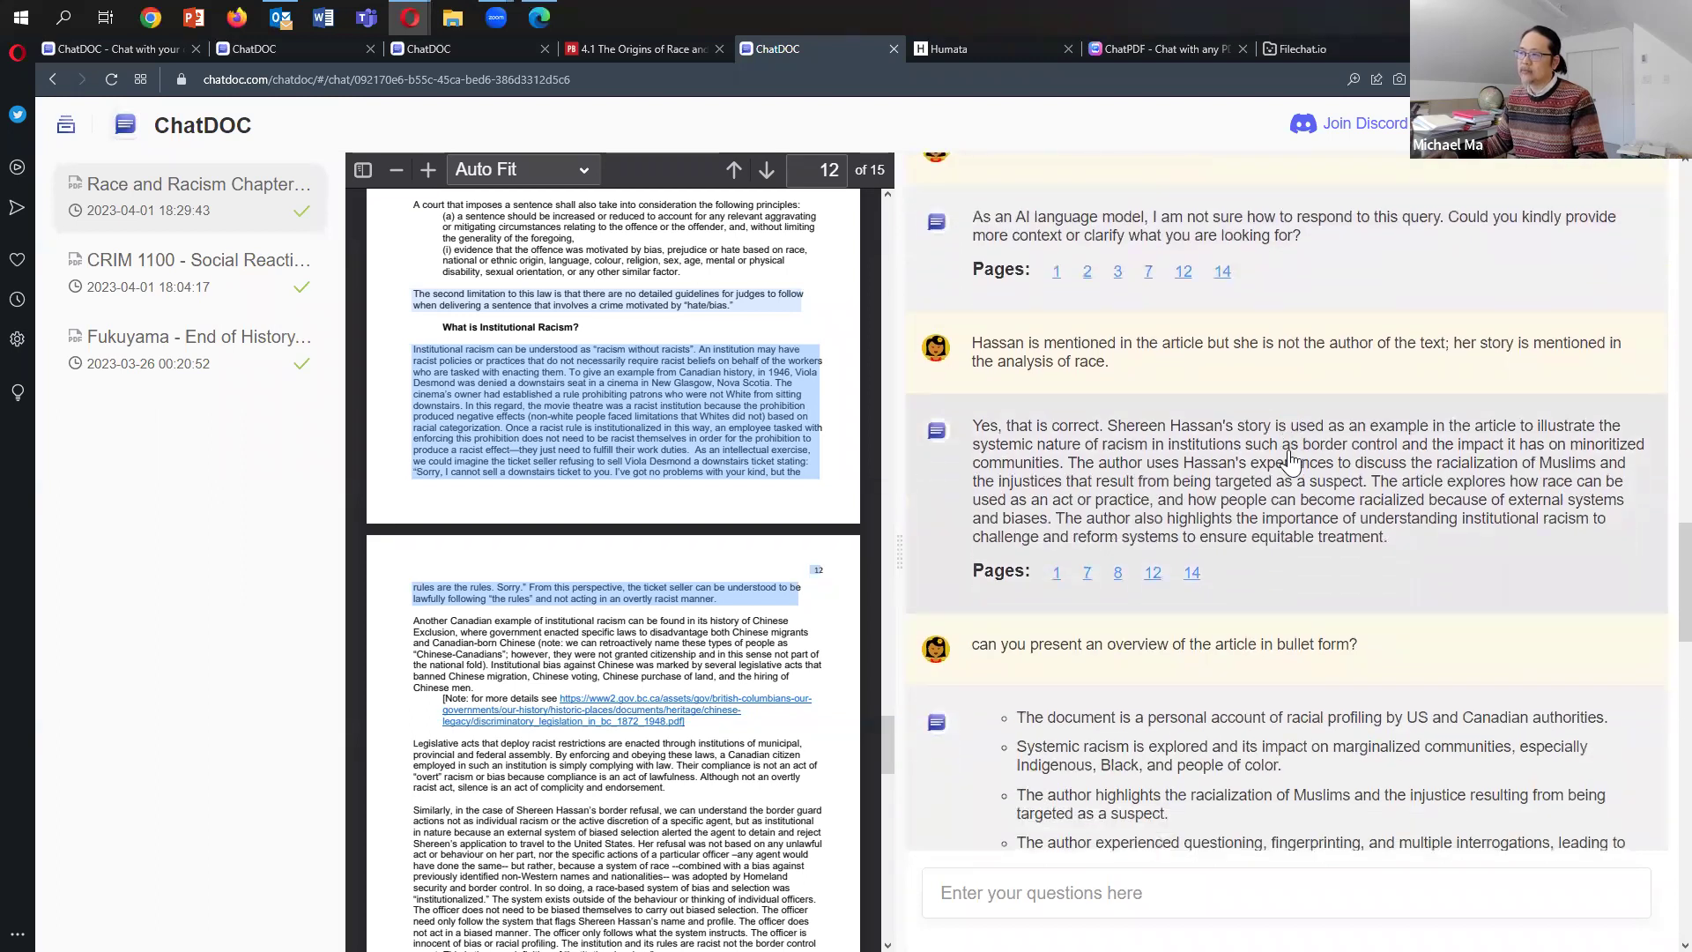
{"action": "left_click_drag", "start_coordinate": [1128, 368], "coordinate": [962, 345]}
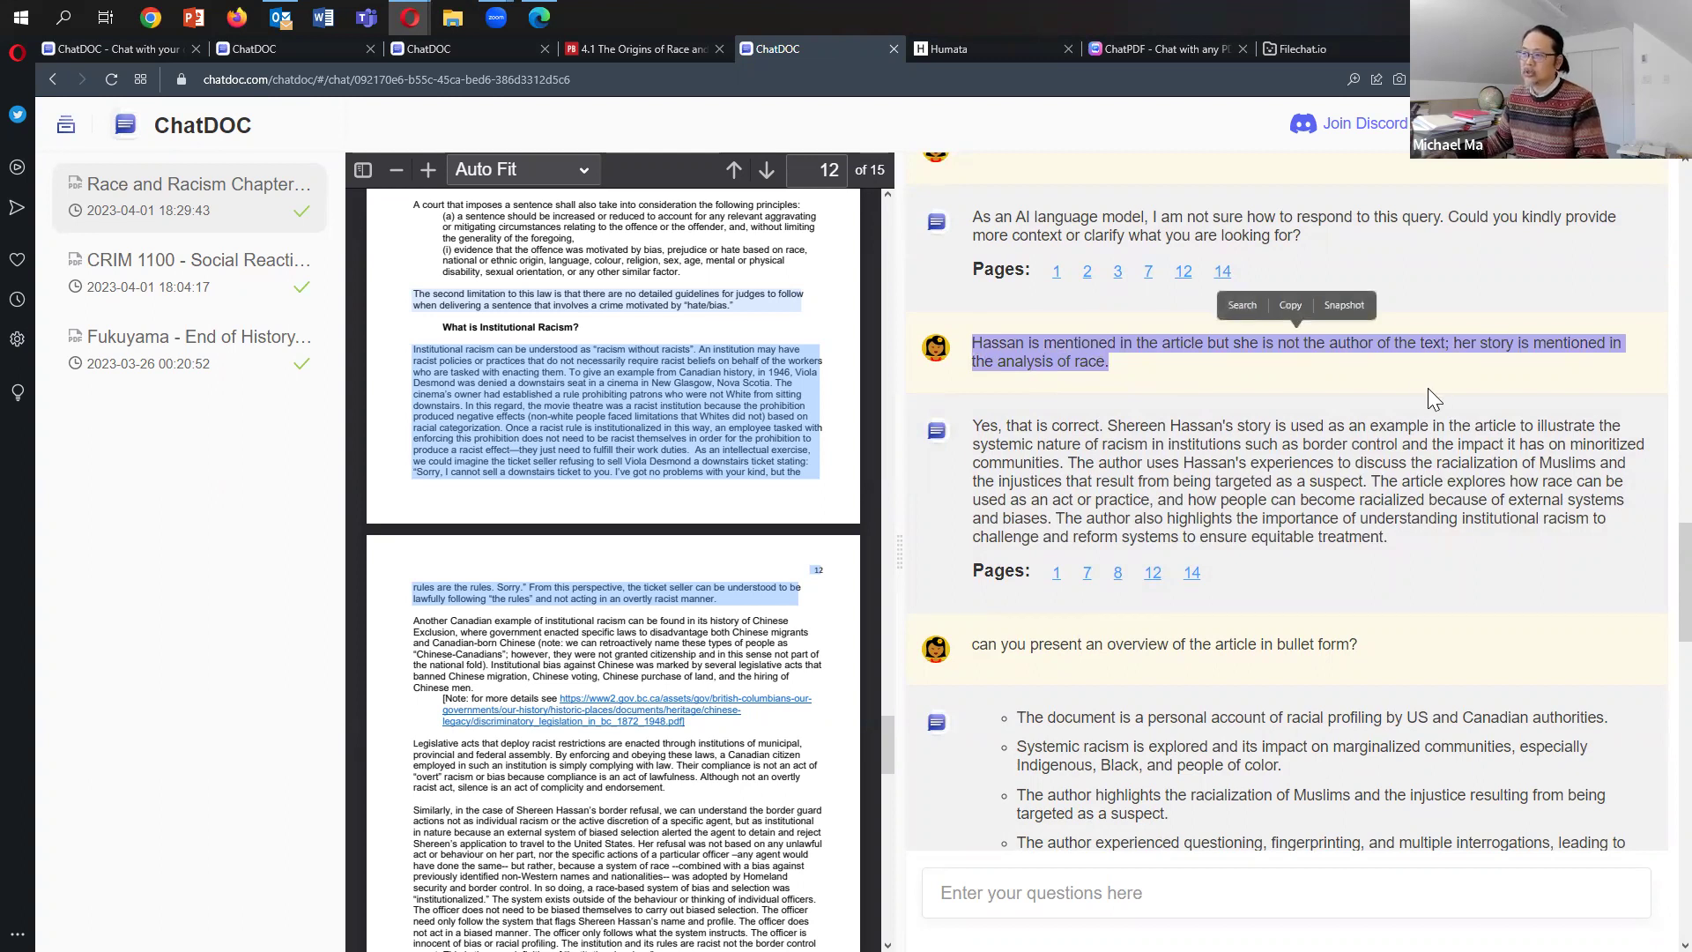
{"action": "scroll", "coordinate": [1365, 423], "scroll_direction": "down", "scroll_amount": 1}
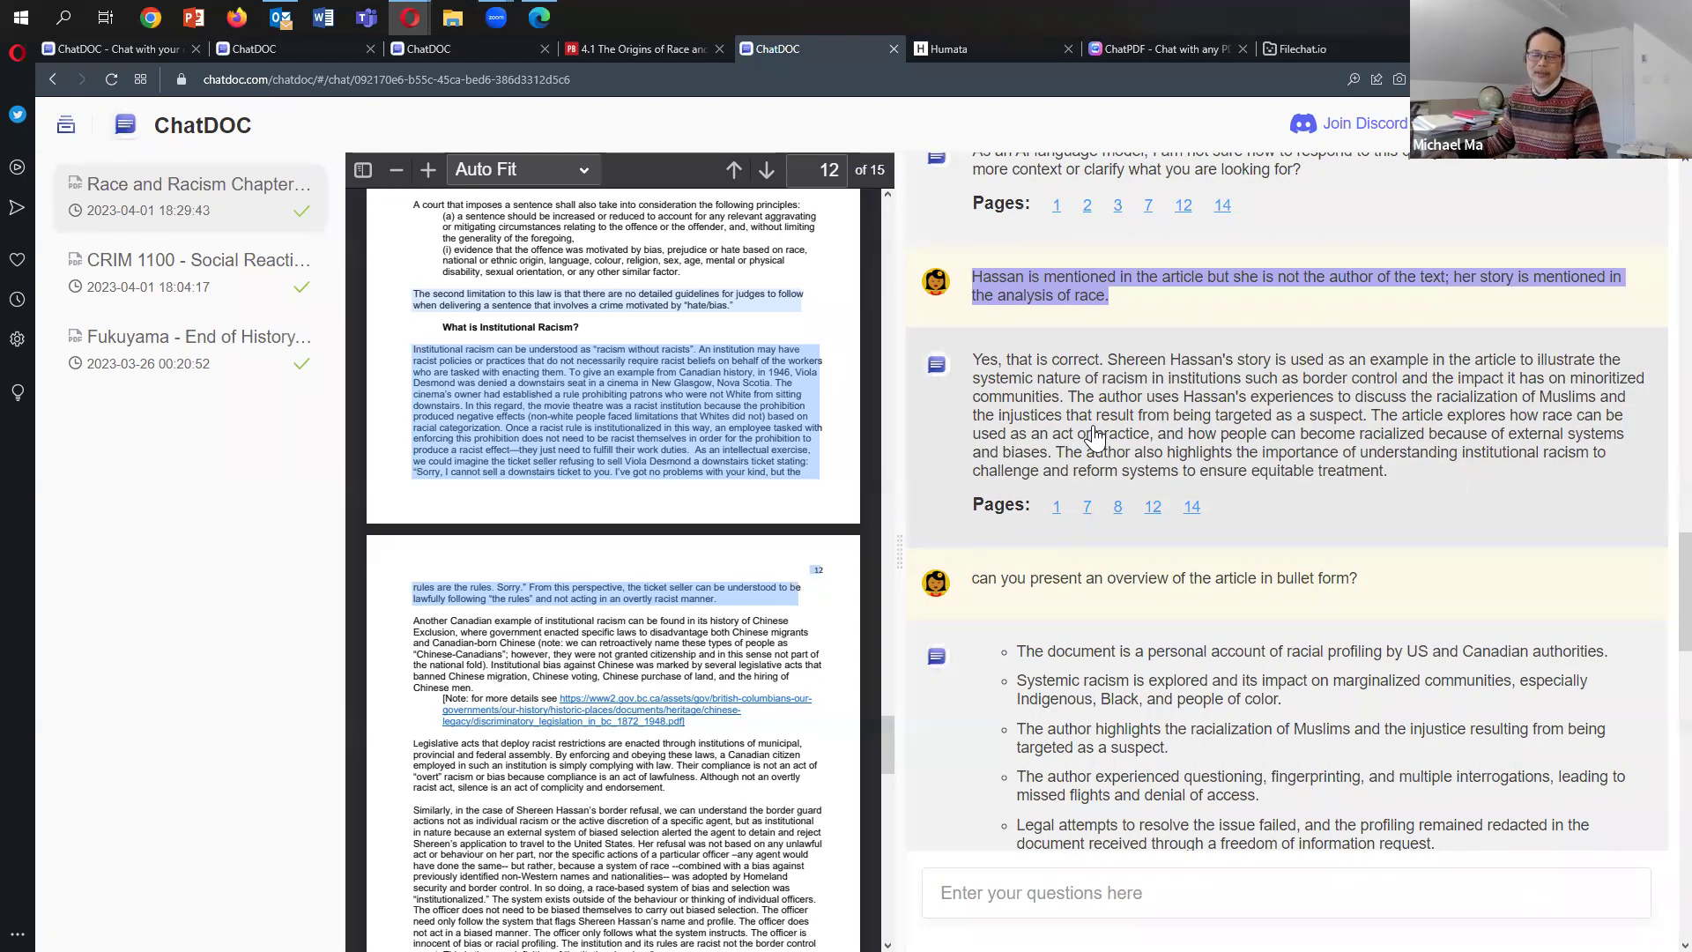
{"action": "scroll", "coordinate": [1092, 434], "scroll_direction": "down", "scroll_amount": 3}
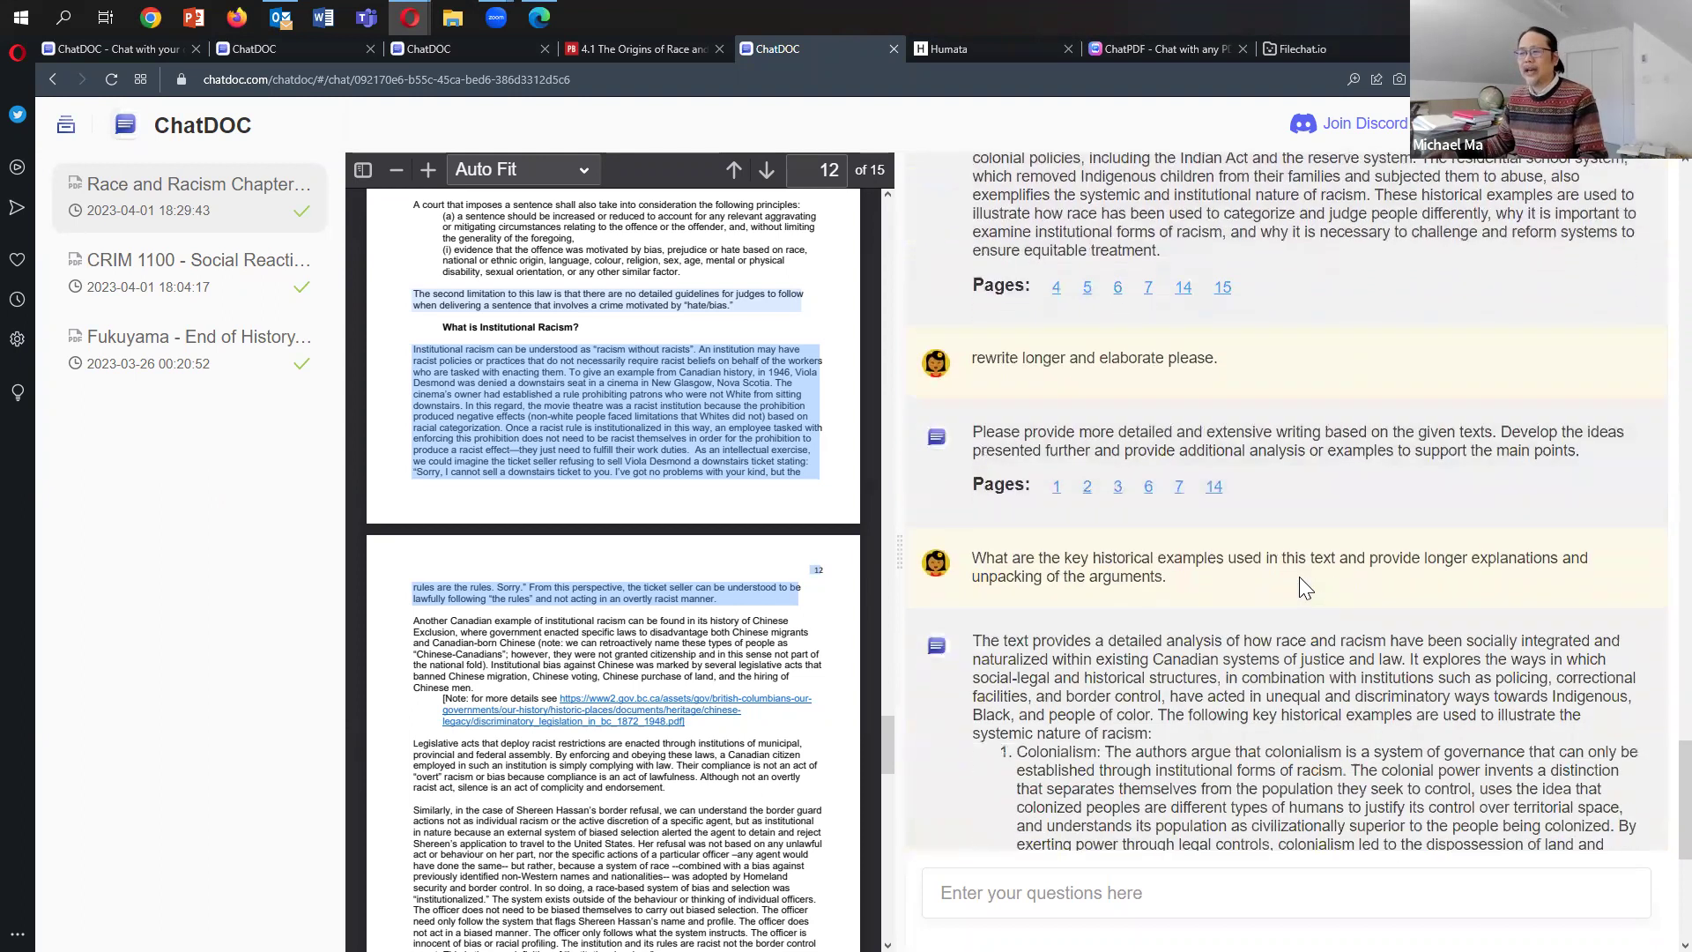
{"action": "scroll", "coordinate": [950, 355], "scroll_direction": "up", "scroll_amount": 3}
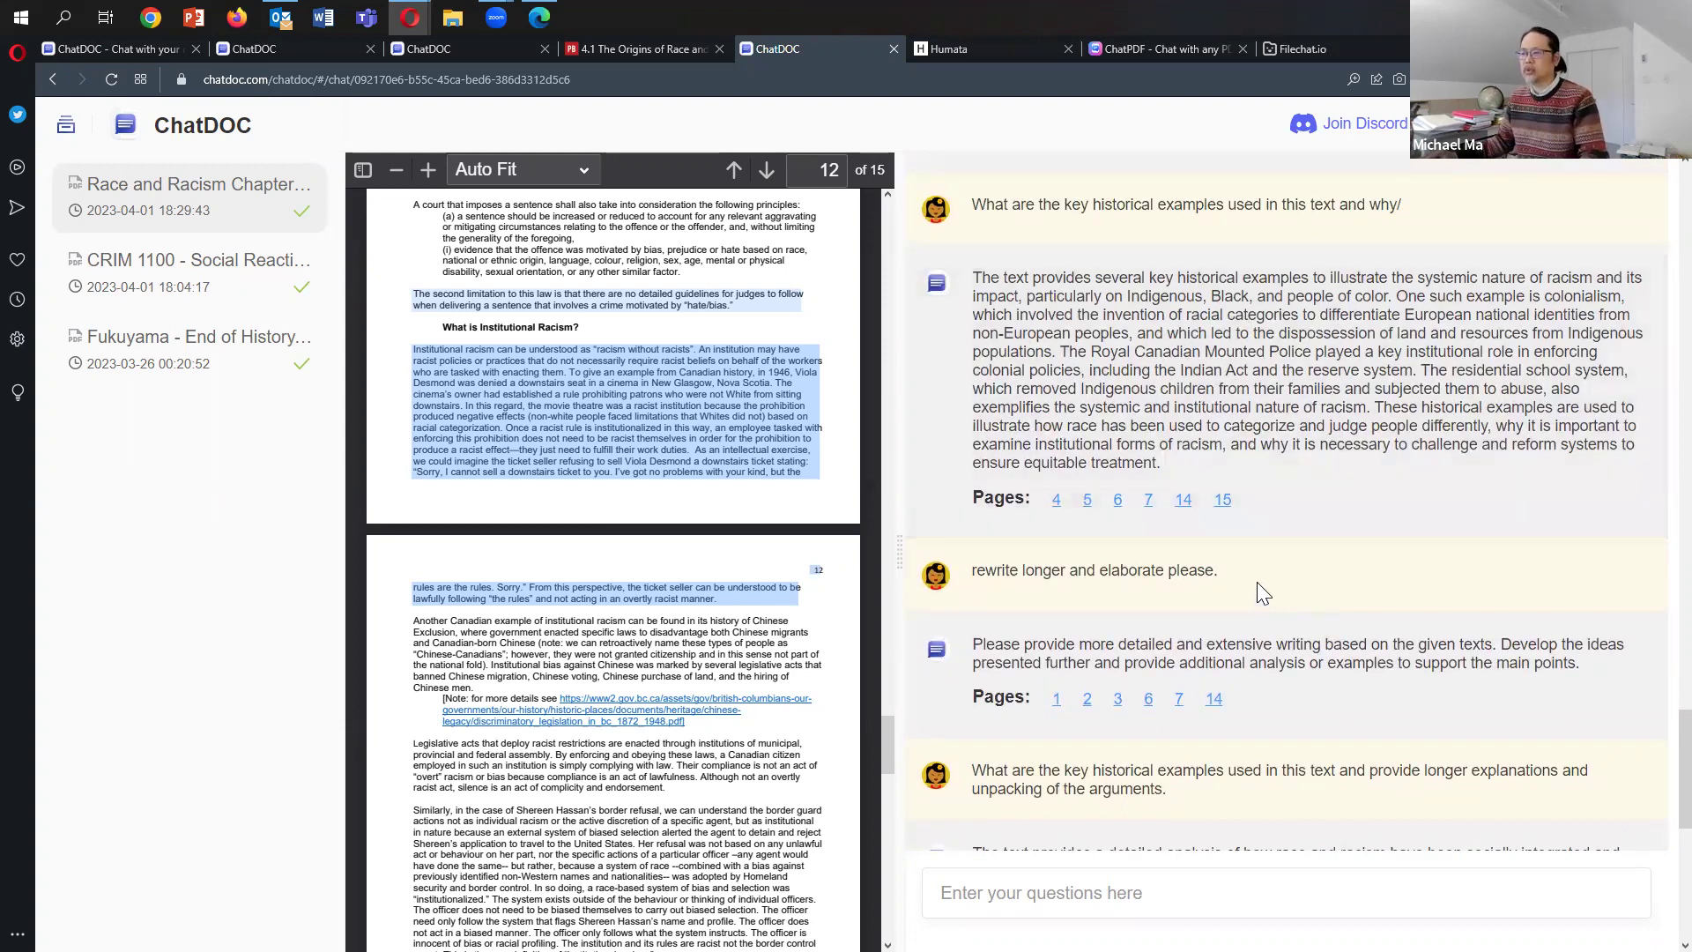
{"action": "left_click_drag", "start_coordinate": [1257, 582], "coordinate": [935, 576]}
{"action": "scroll", "coordinate": [1413, 555], "scroll_direction": "down", "scroll_amount": 3}
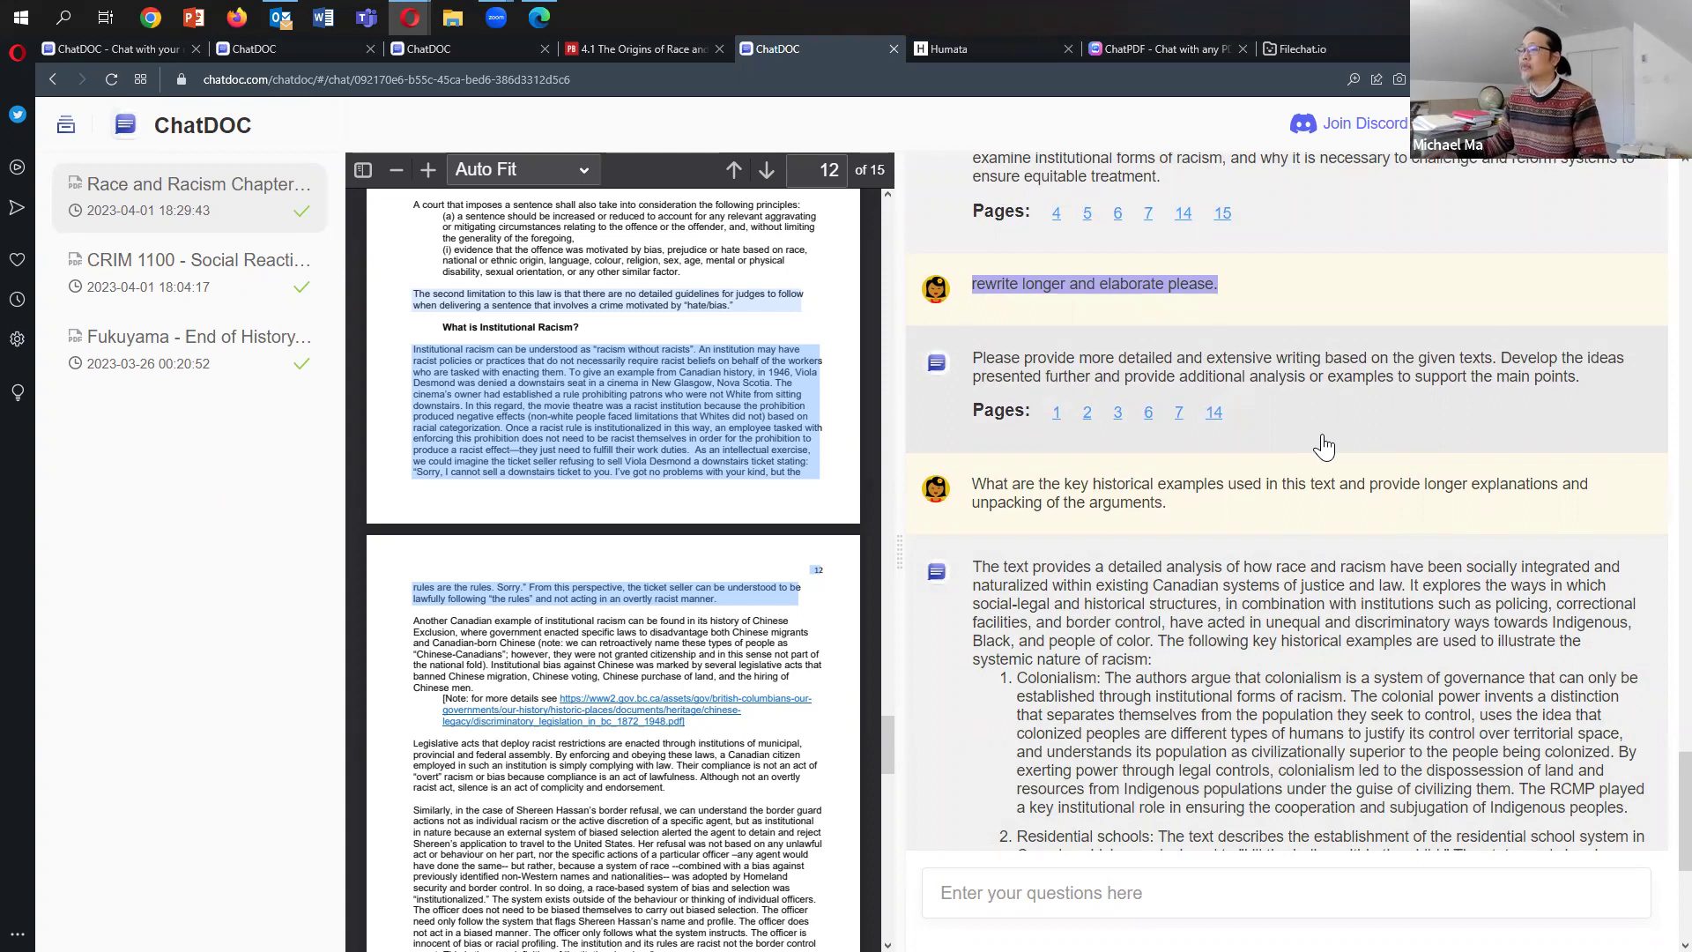
{"action": "scroll", "coordinate": [1319, 445], "scroll_direction": "down", "scroll_amount": 1}
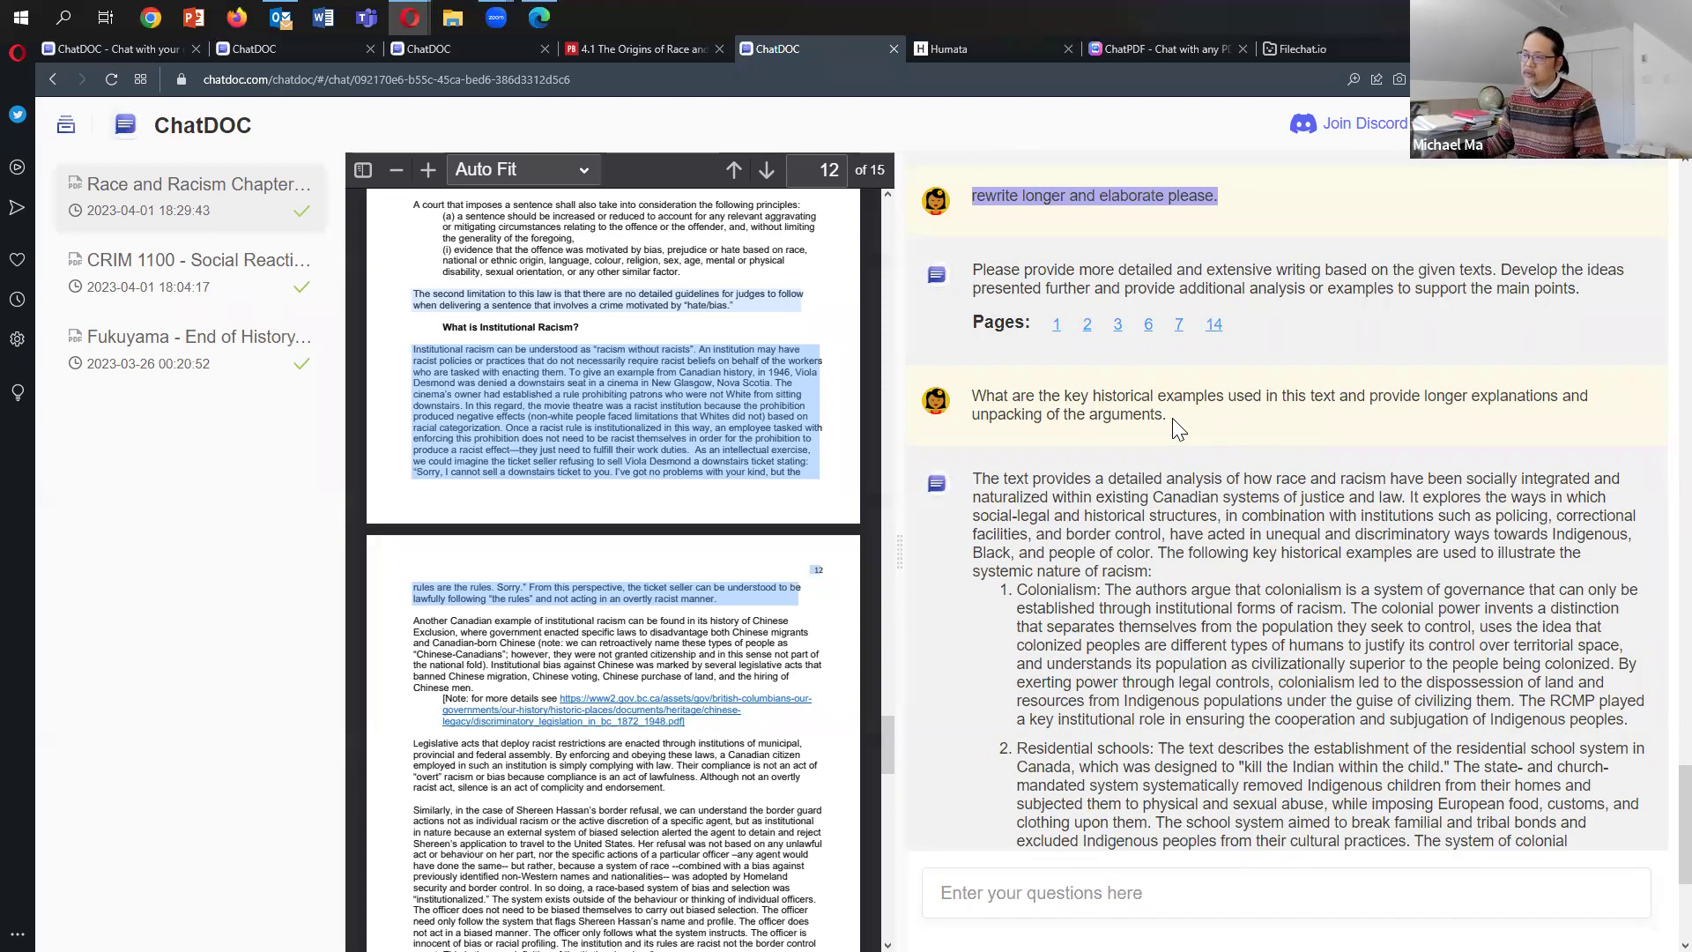
{"action": "left_click_drag", "start_coordinate": [1173, 423], "coordinate": [969, 398]}
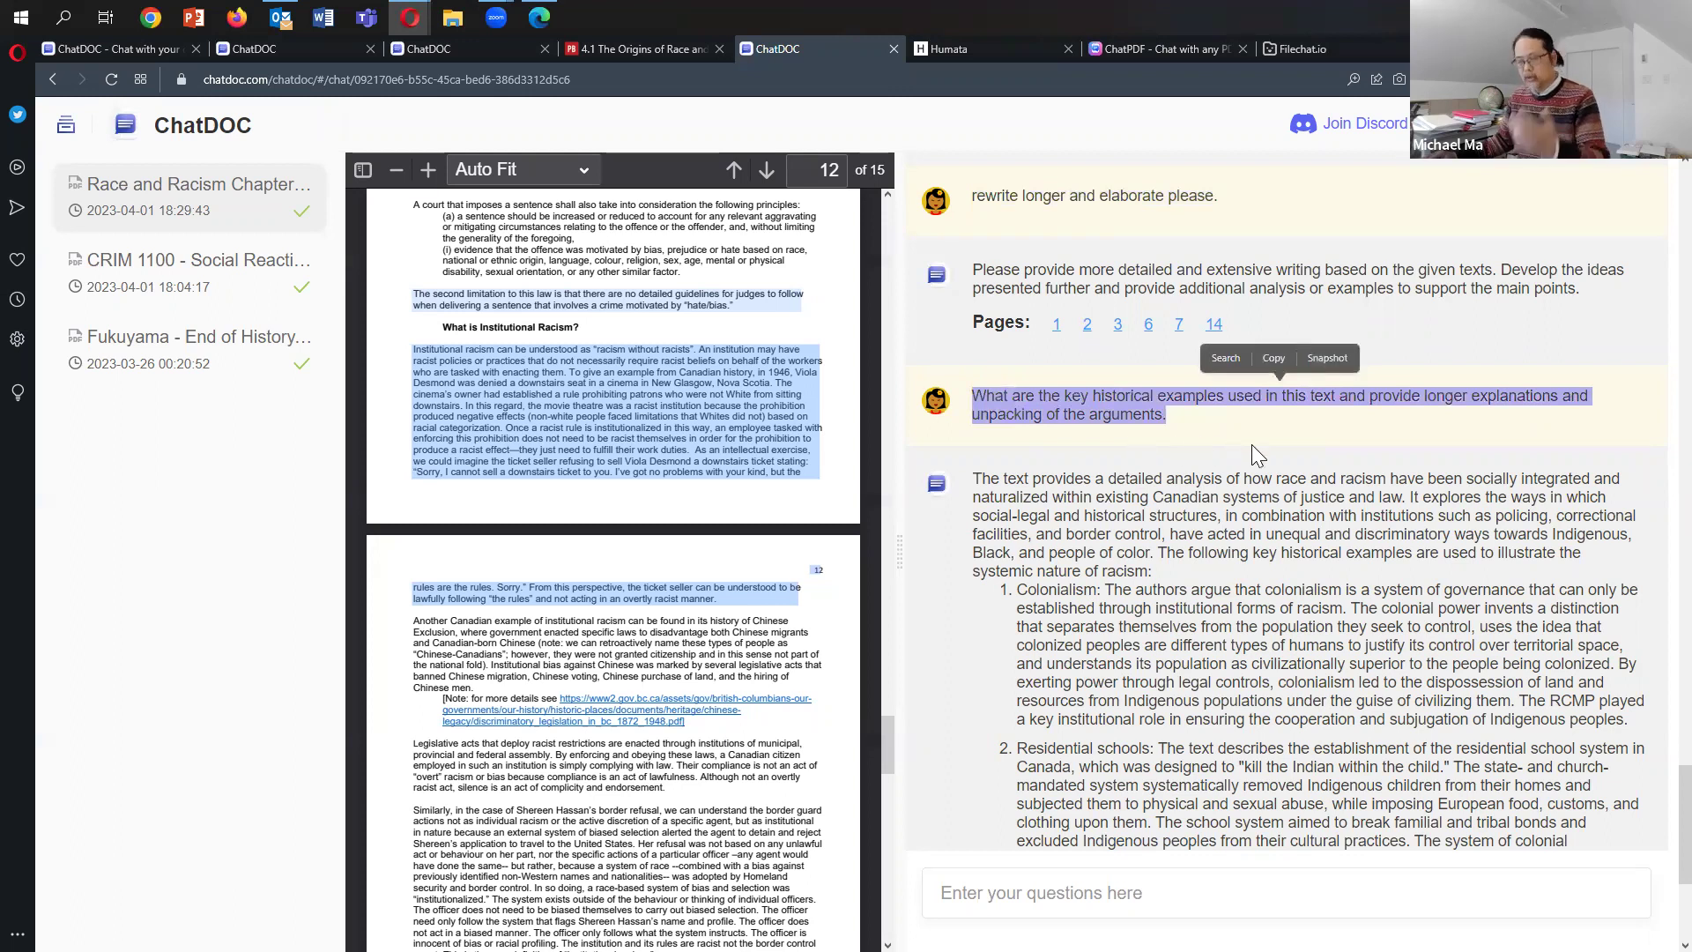
{"action": "scroll", "coordinate": [1251, 455], "scroll_direction": "down", "scroll_amount": 3}
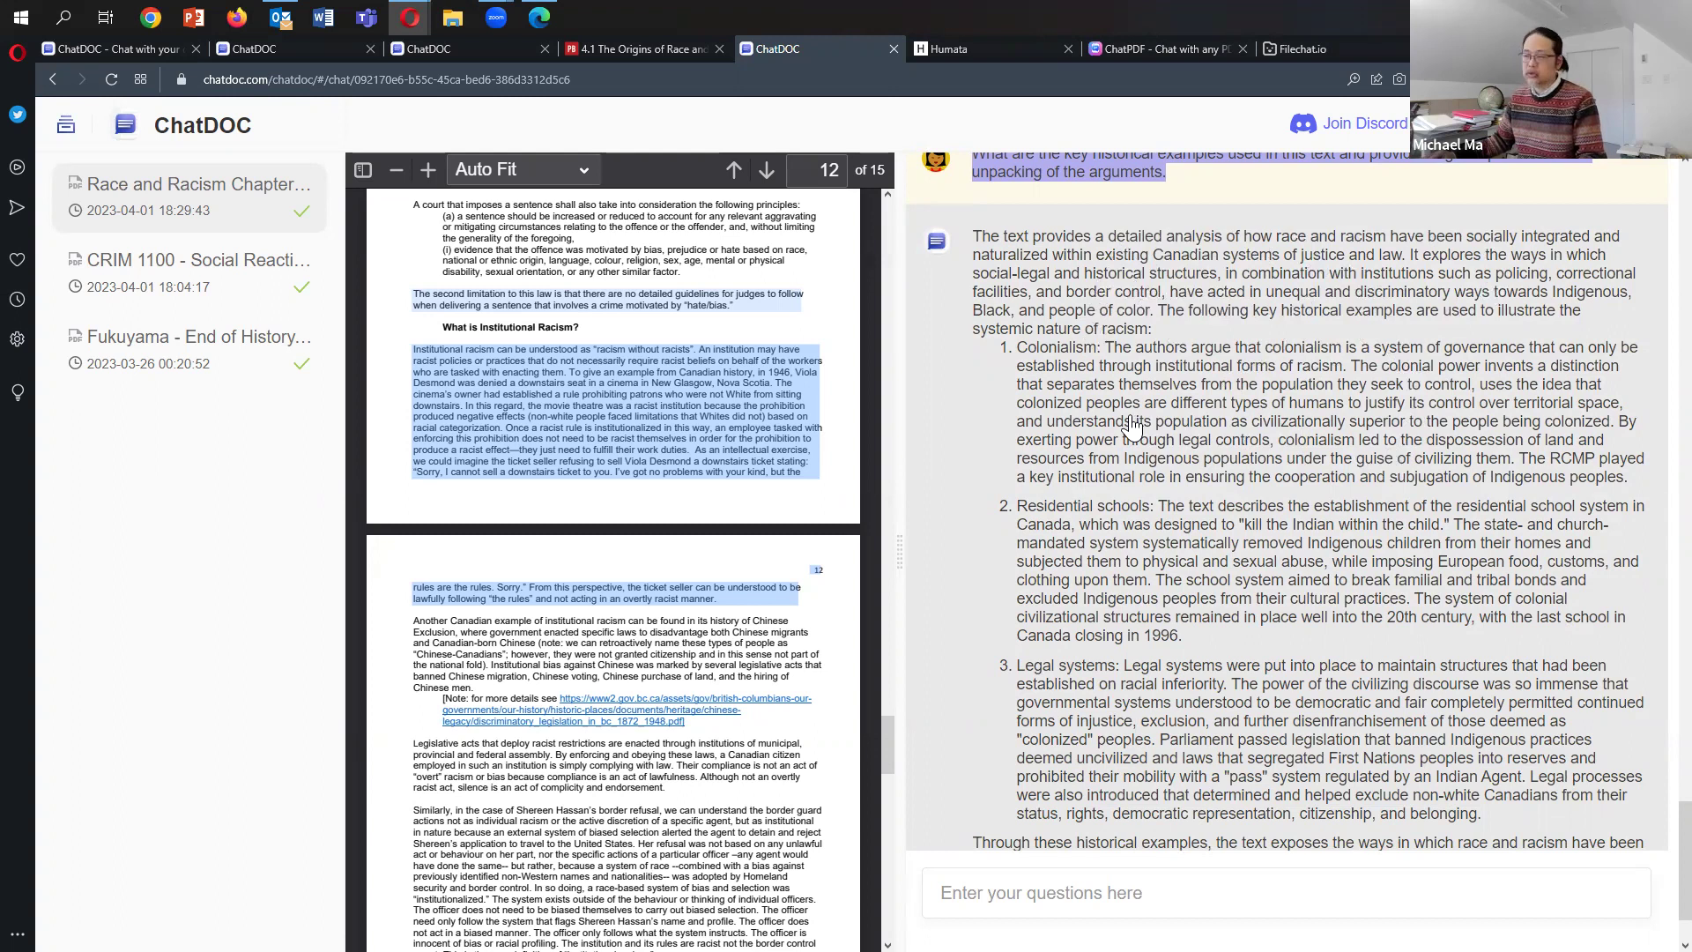
{"action": "scroll", "coordinate": [1133, 426], "scroll_direction": "down", "scroll_amount": 1}
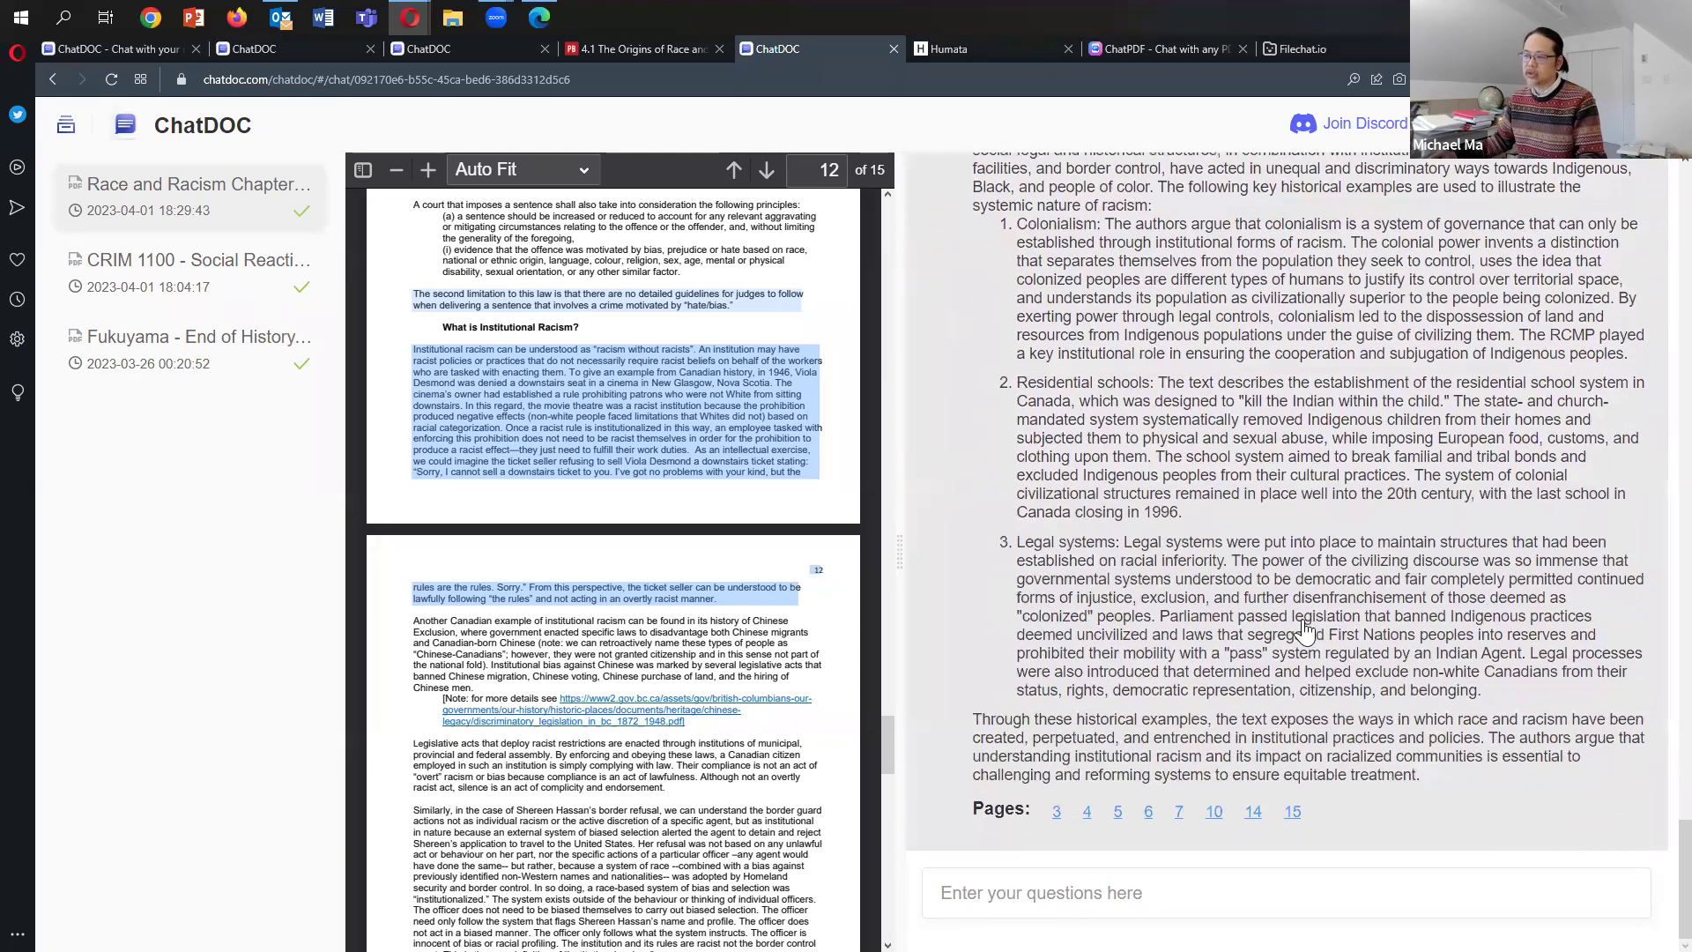